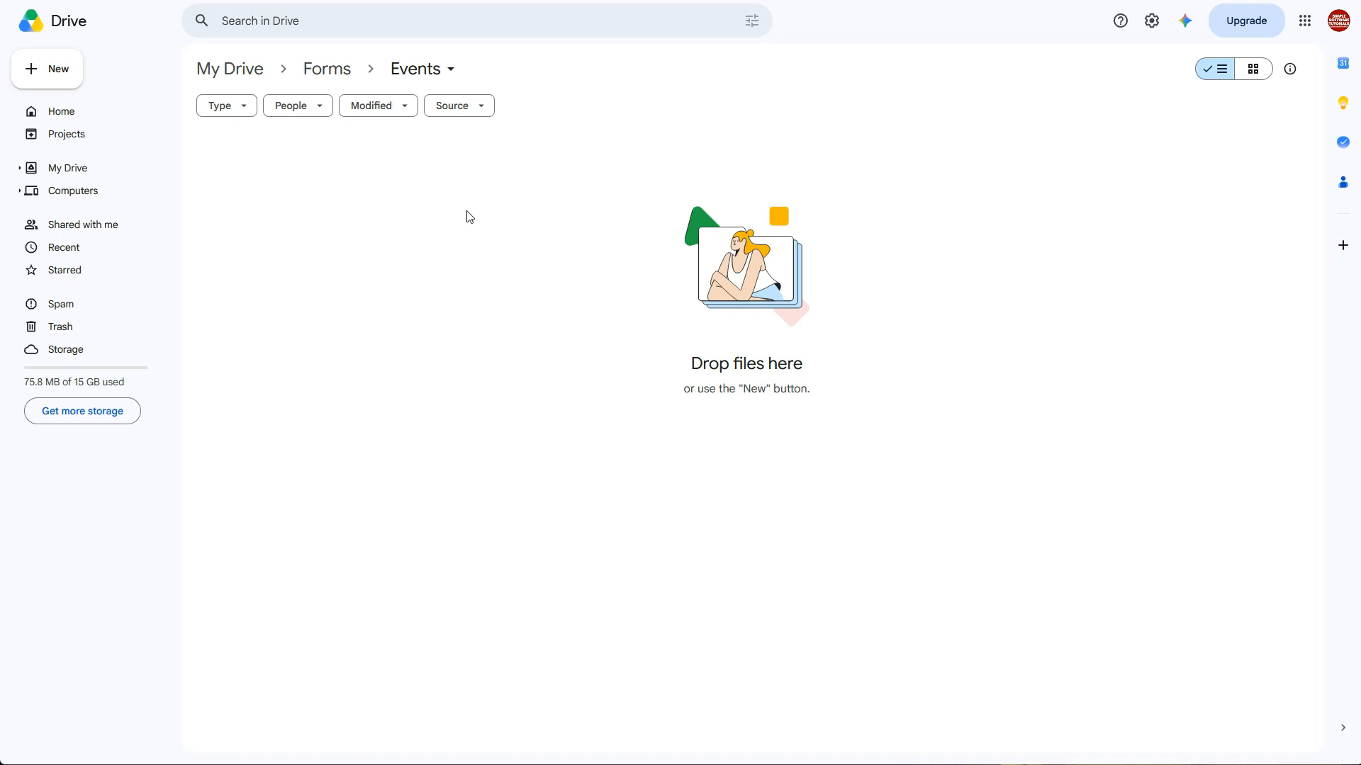
Step: Create a new Google Form in the Events folder from the RSVP template
left_click(51, 71)
mouse_move(85, 287)
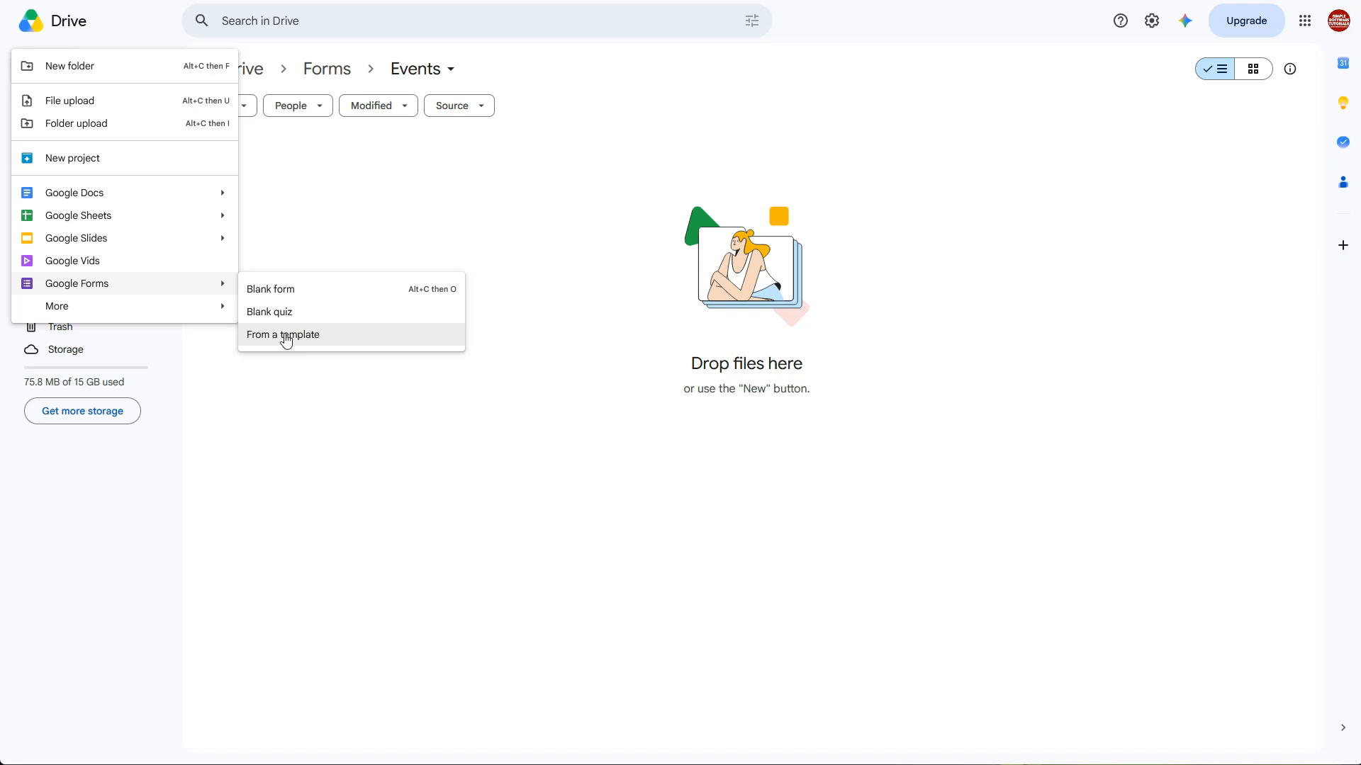
left_click(338, 336)
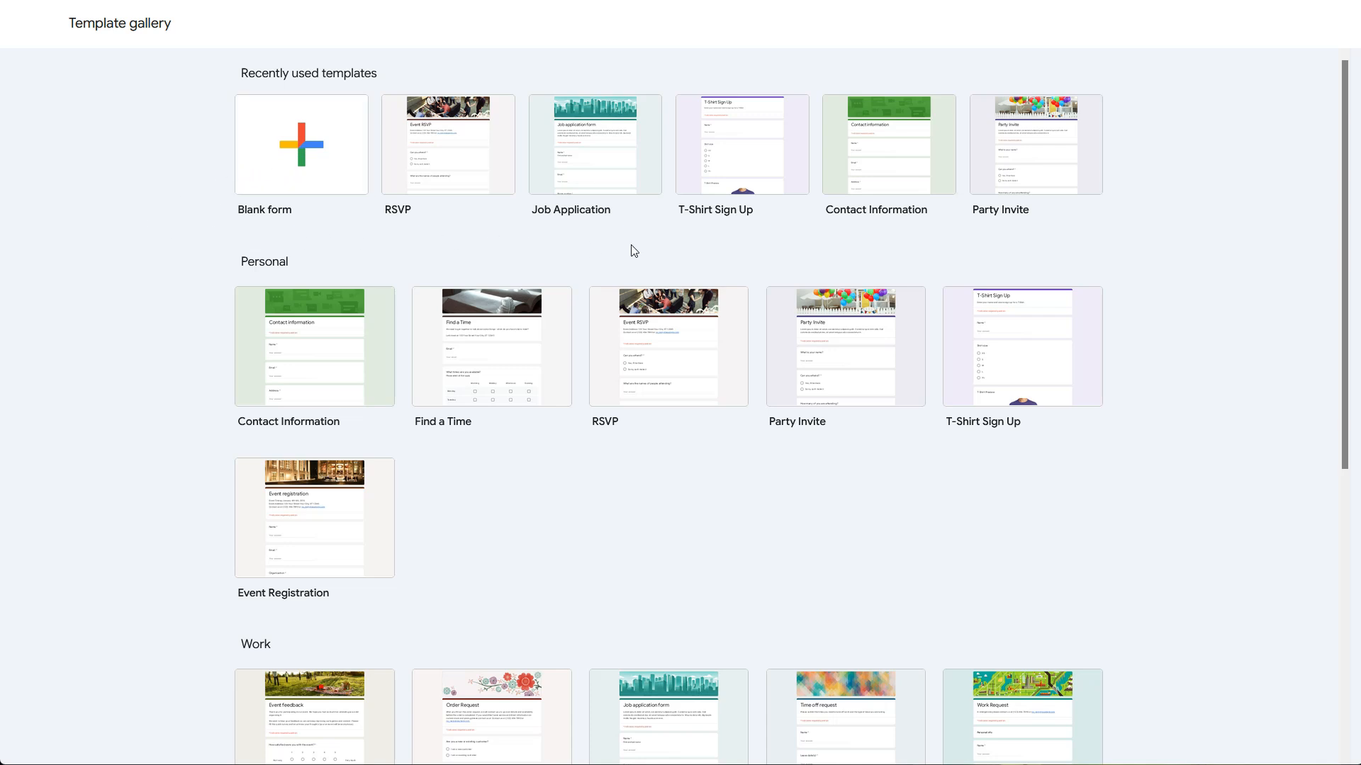
left_click(671, 364)
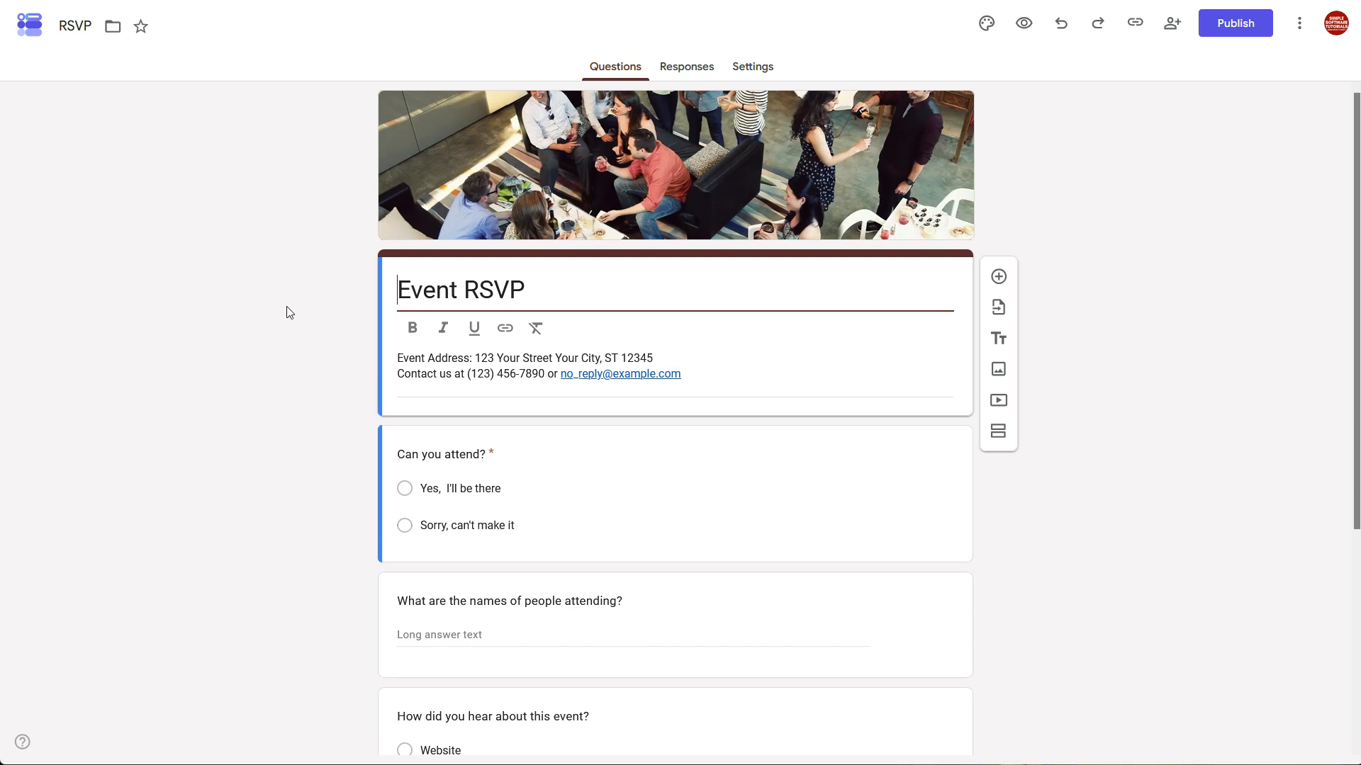
Step: Review the template's questions and the question types available for "Can you attend?"
scroll(280, 338, "down", 3)
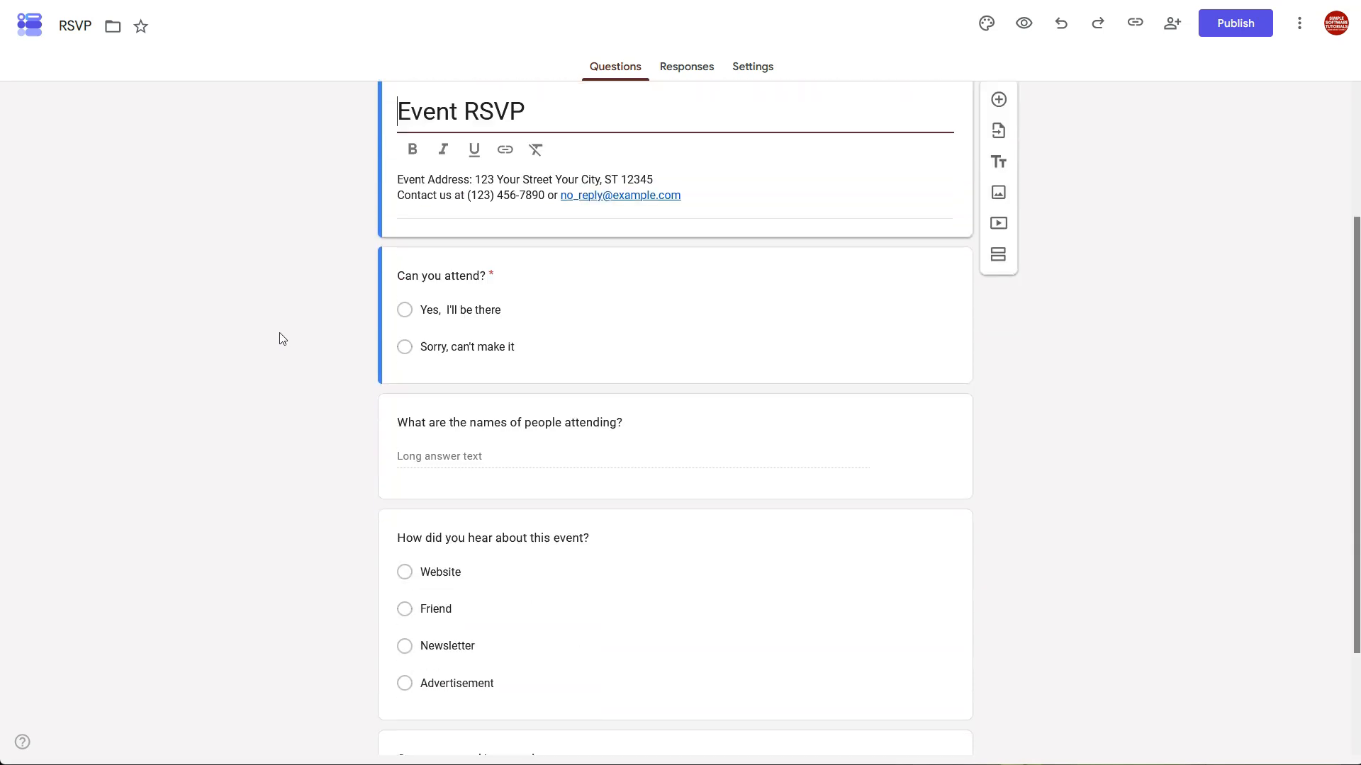
scroll(281, 338, "up", 1)
scroll(432, 306, "down", 1)
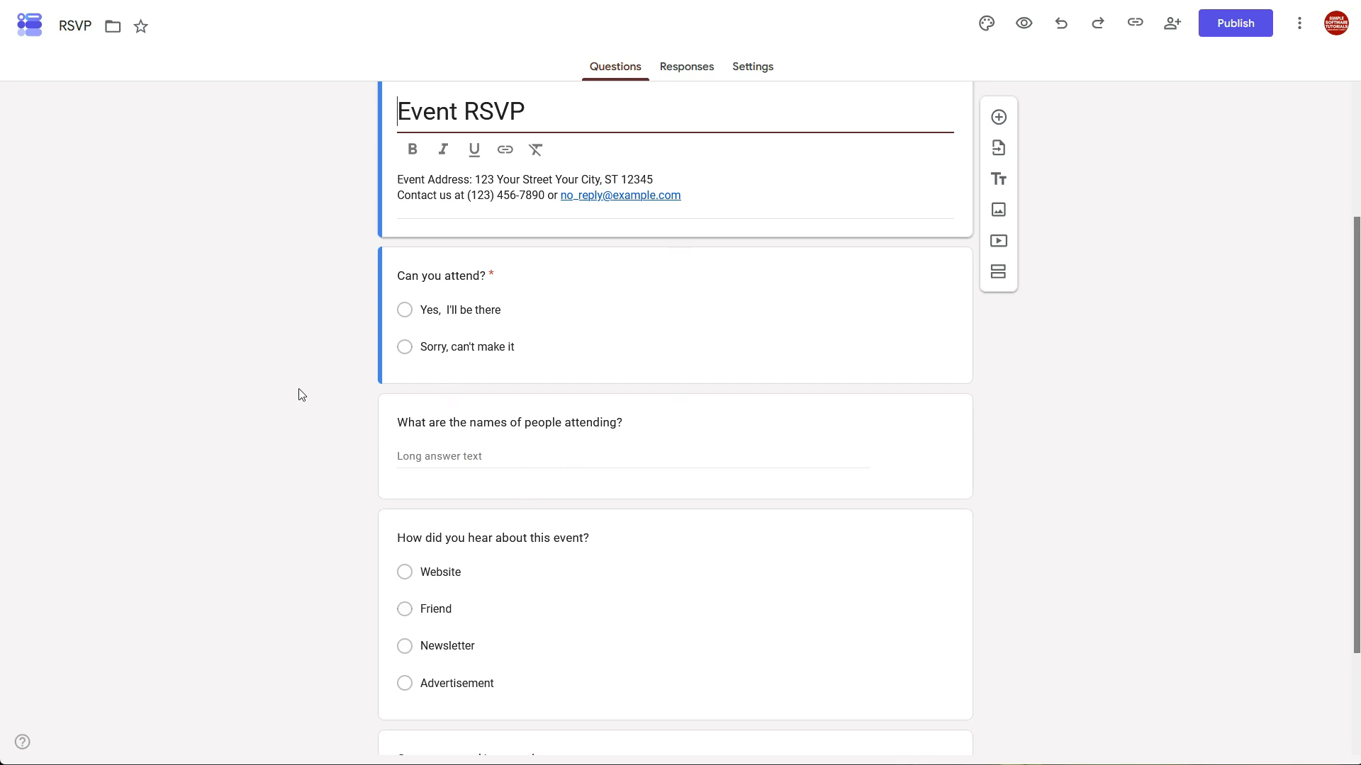
scroll(298, 392, "down", 1)
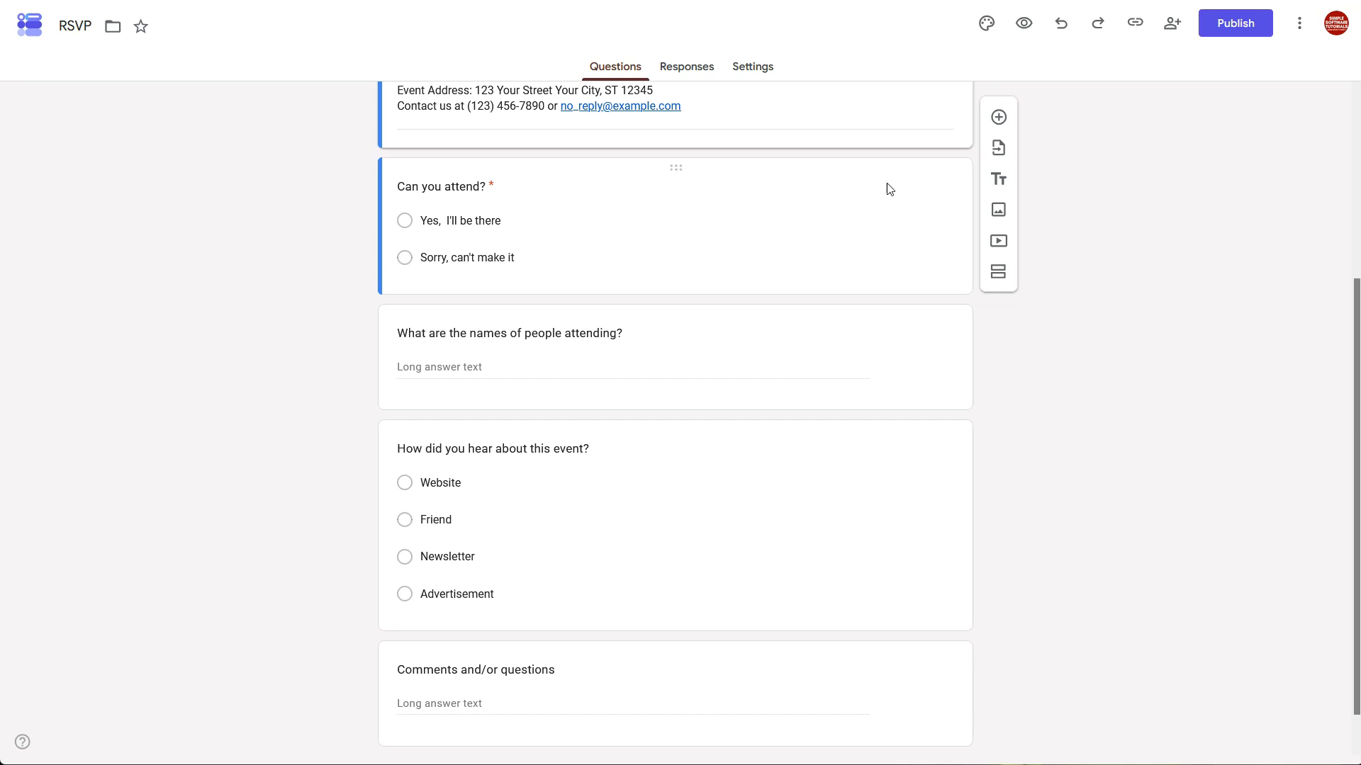
left_click(790, 209)
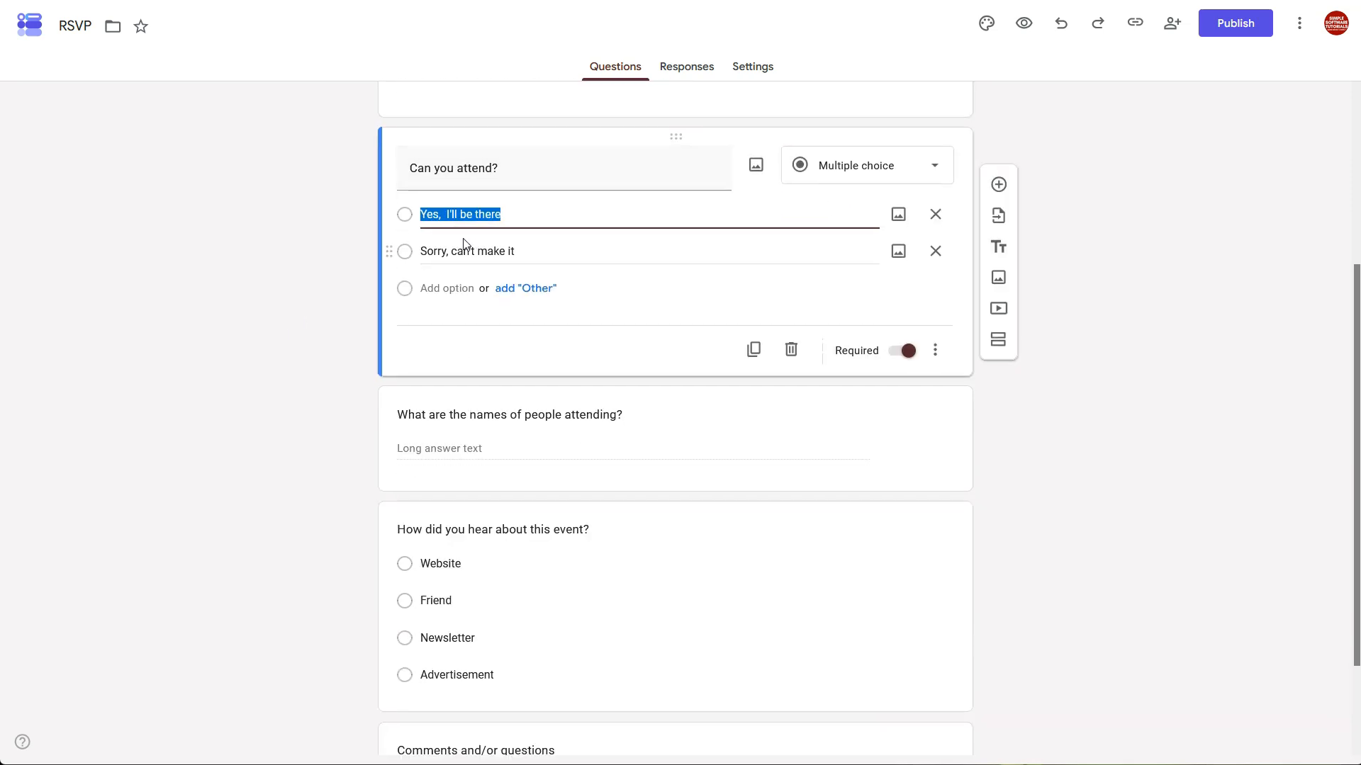
left_click(934, 165)
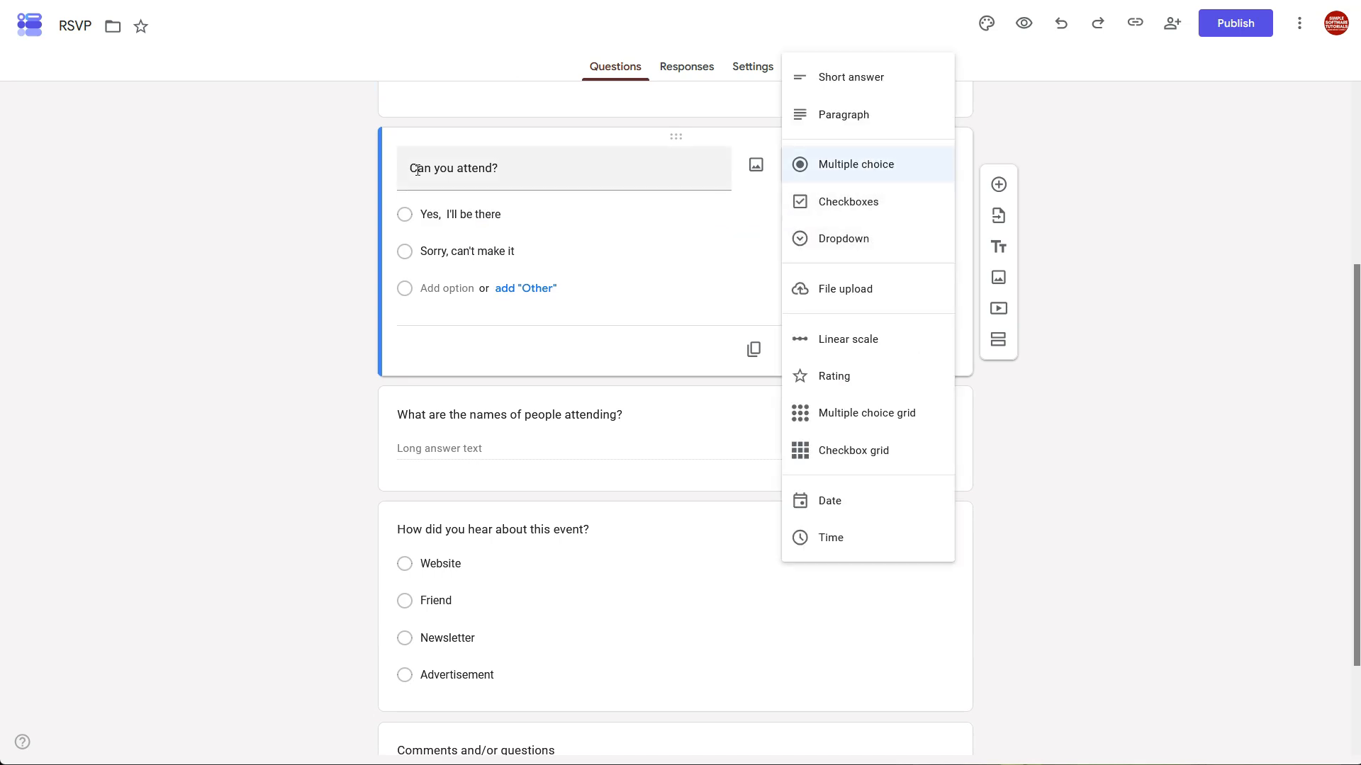
left_click(235, 204)
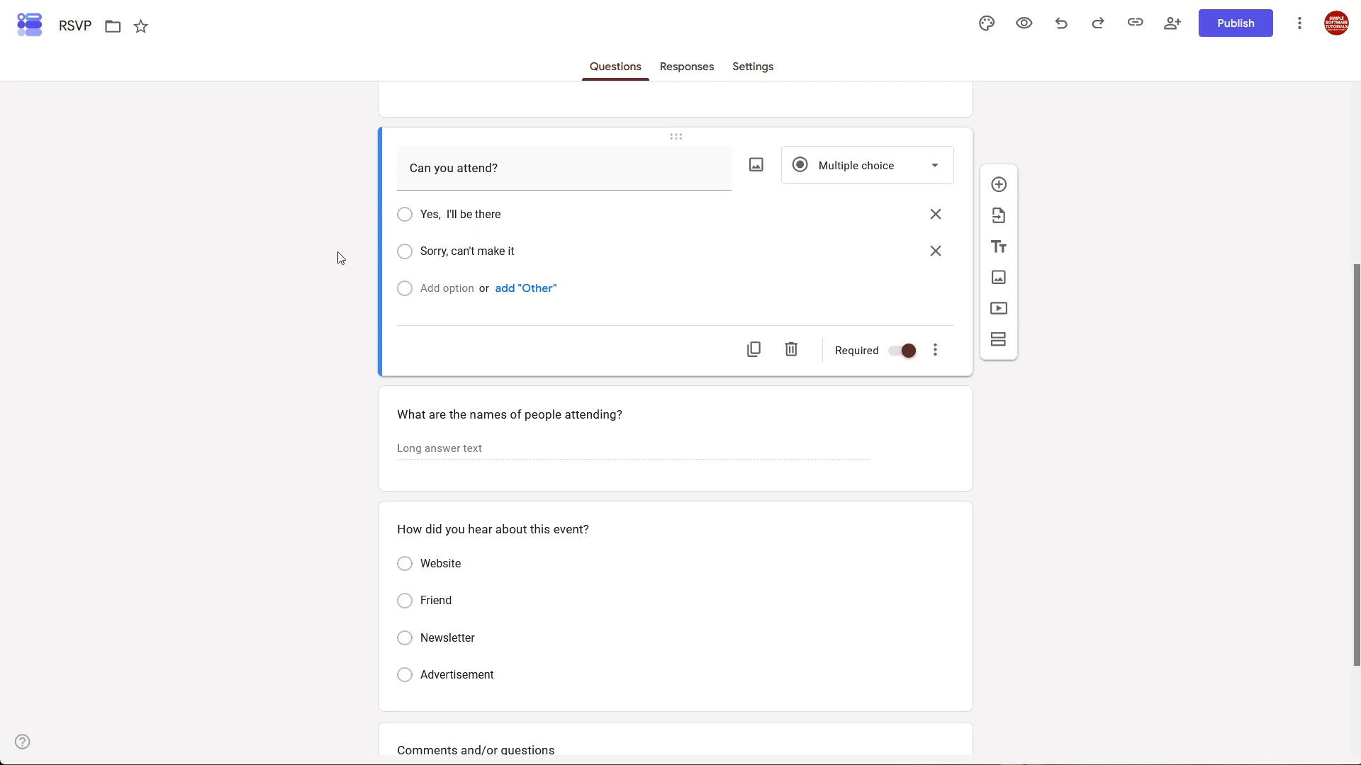
Step: Add a section directly after the "Can you attend?" question and title it "Attendee Options"
left_click(998, 343)
key("BackSpace")
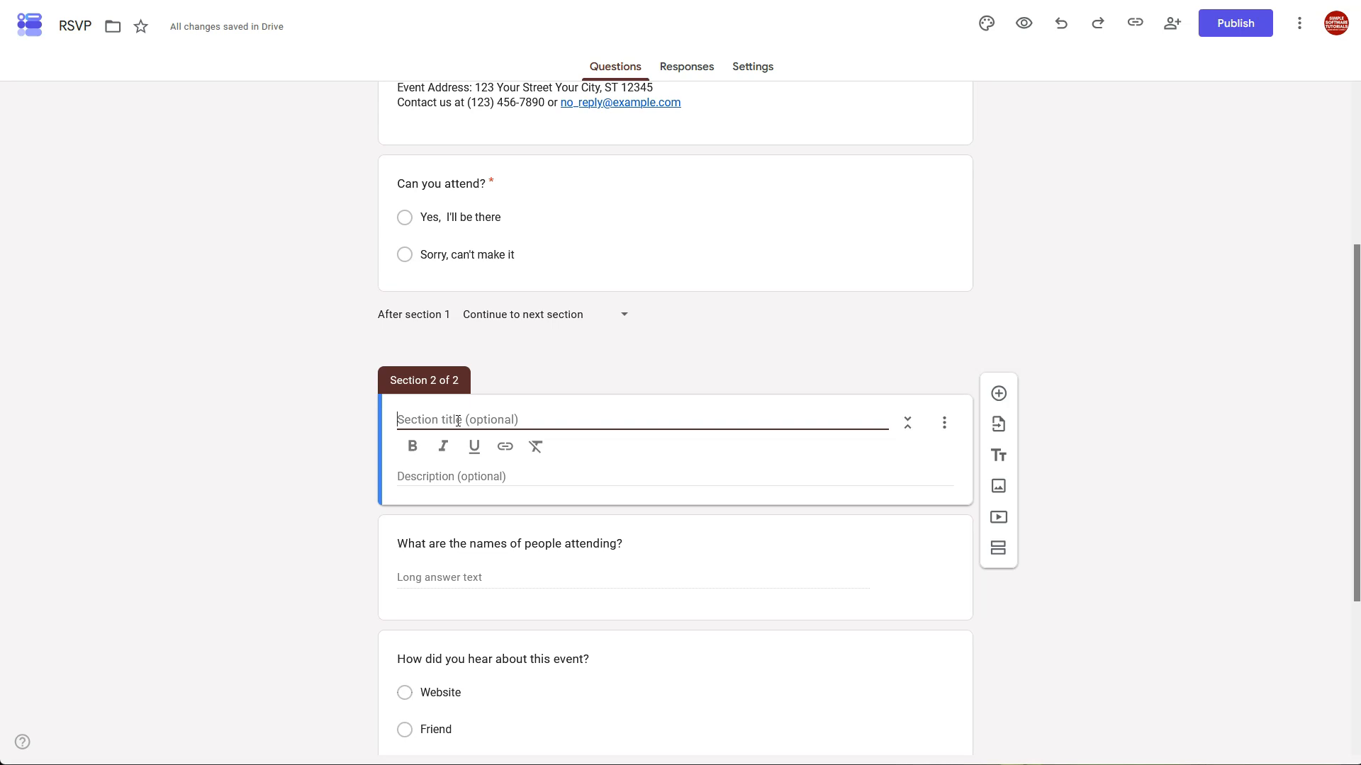
type("Attendee Options")
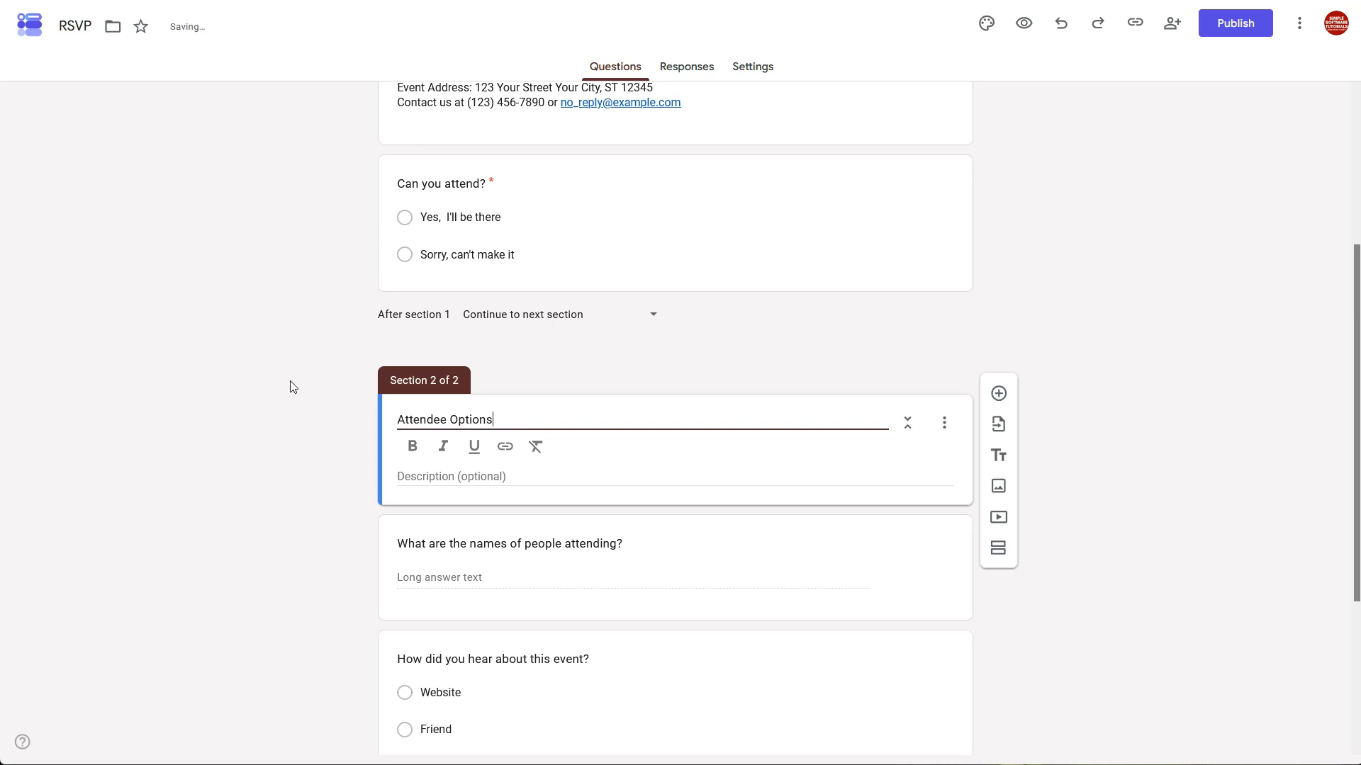
left_click(246, 432)
Step: Examine which questions fall under the Attendee Options section and which apply to guests who cannot attend
scroll(247, 431, "down", 1)
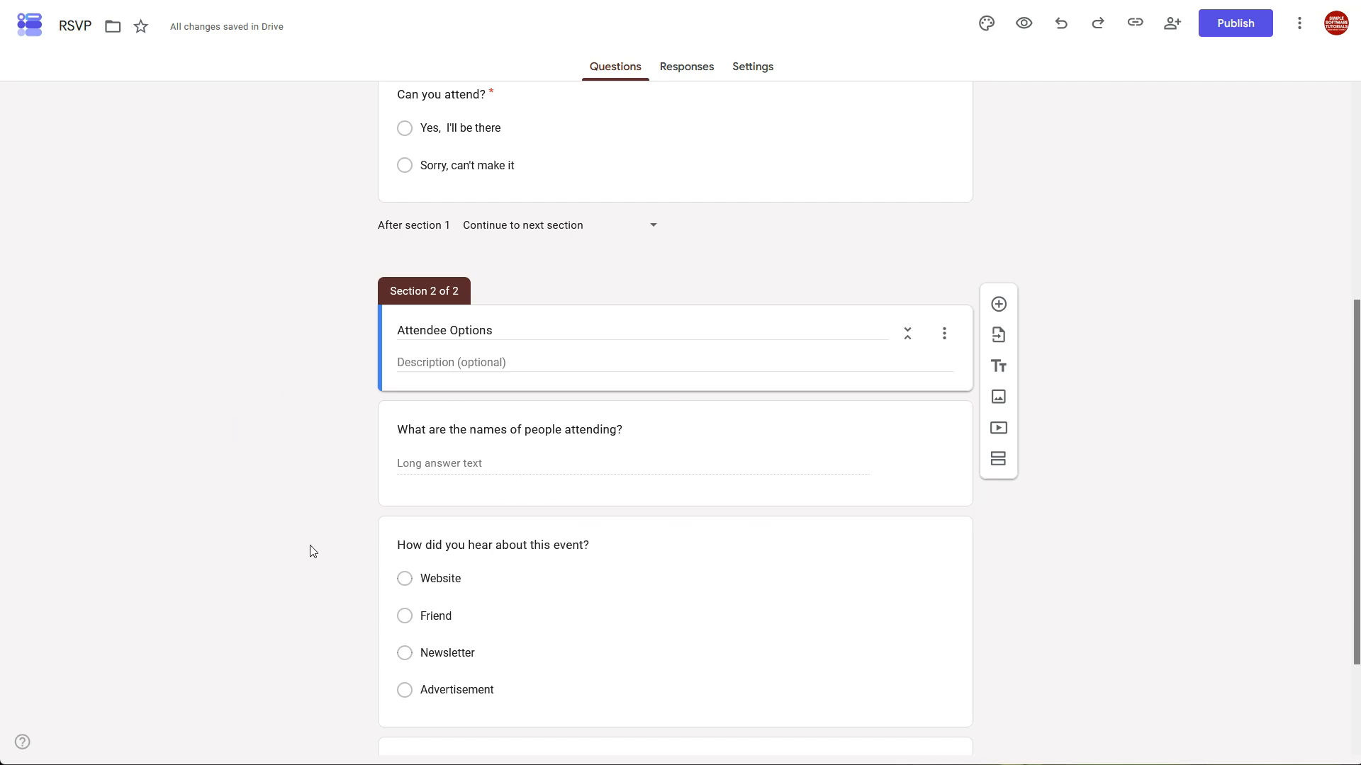
scroll(362, 521, "down", 1)
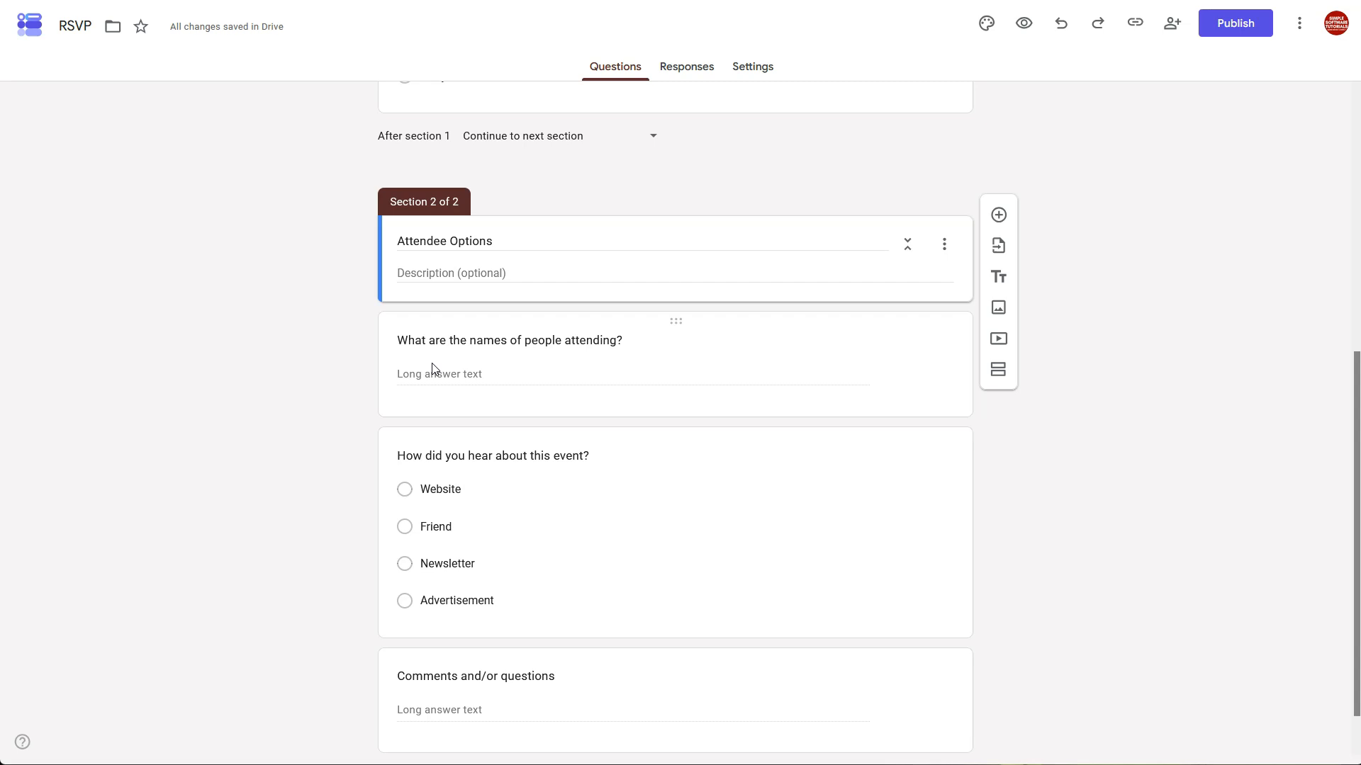
scroll(347, 416, "down", 1)
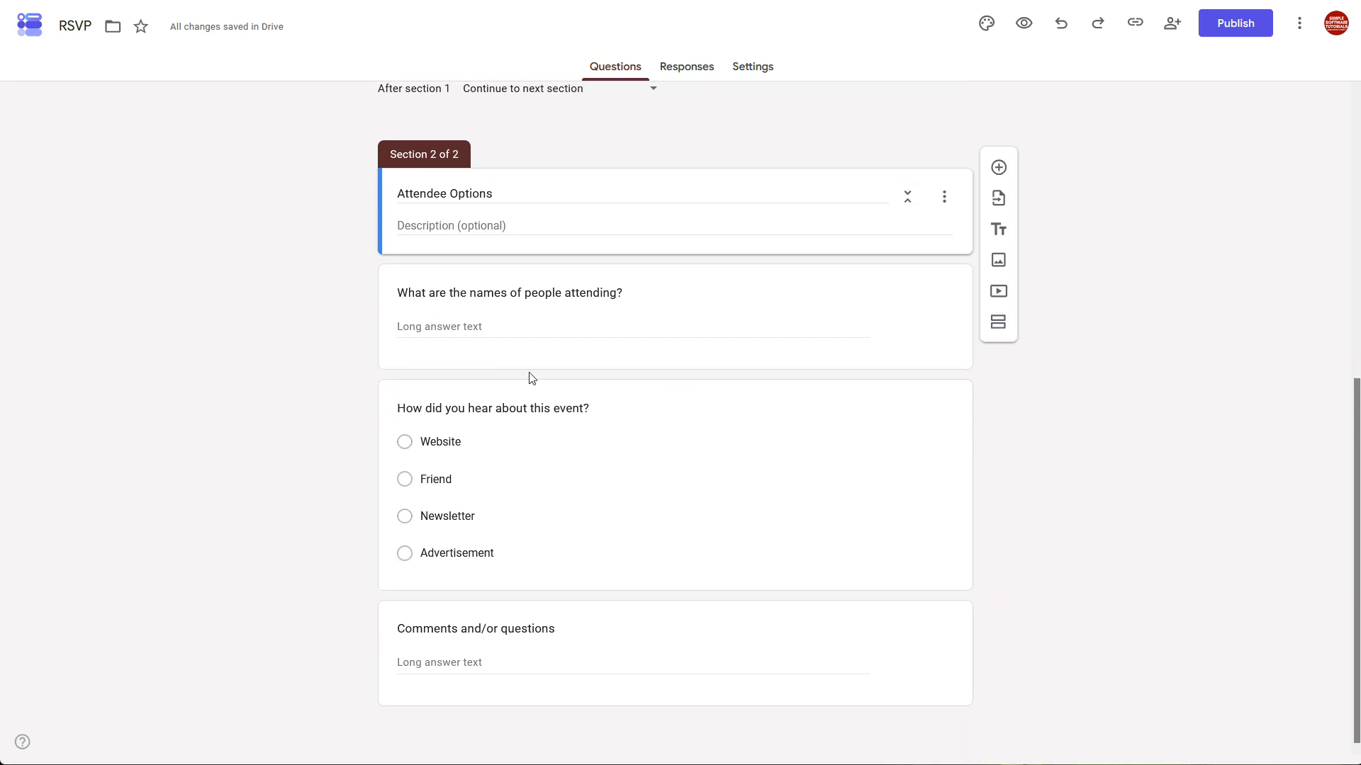
scroll(347, 449, "up", 3)
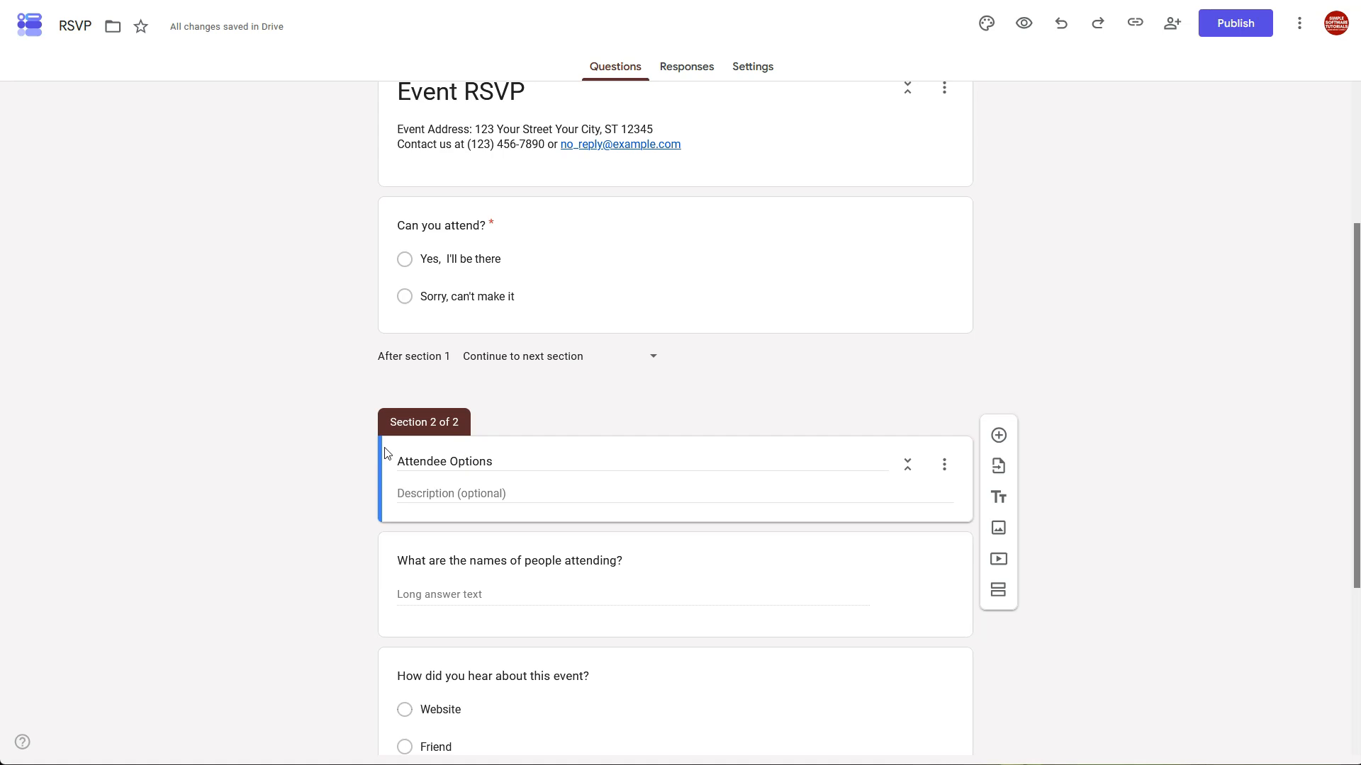
scroll(305, 434, "down", 1)
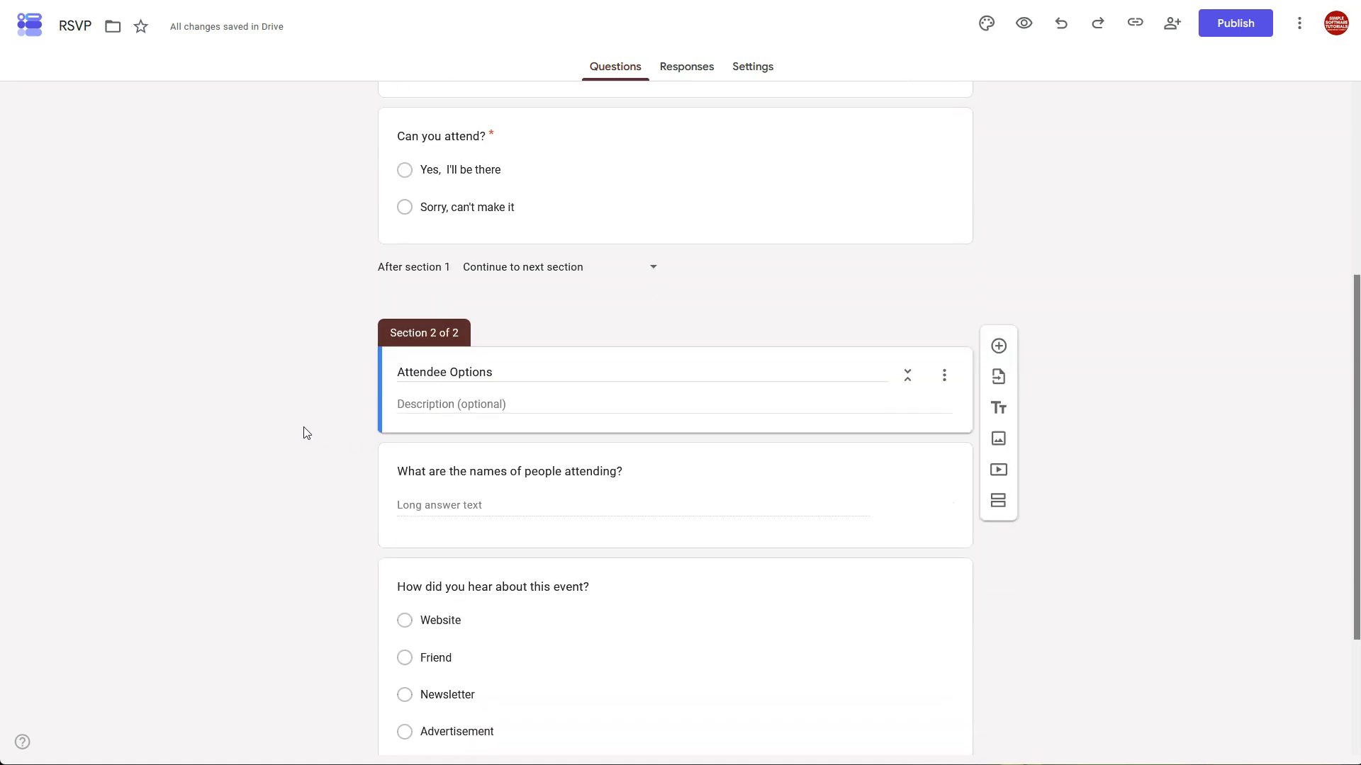
scroll(932, 322, "up", 1)
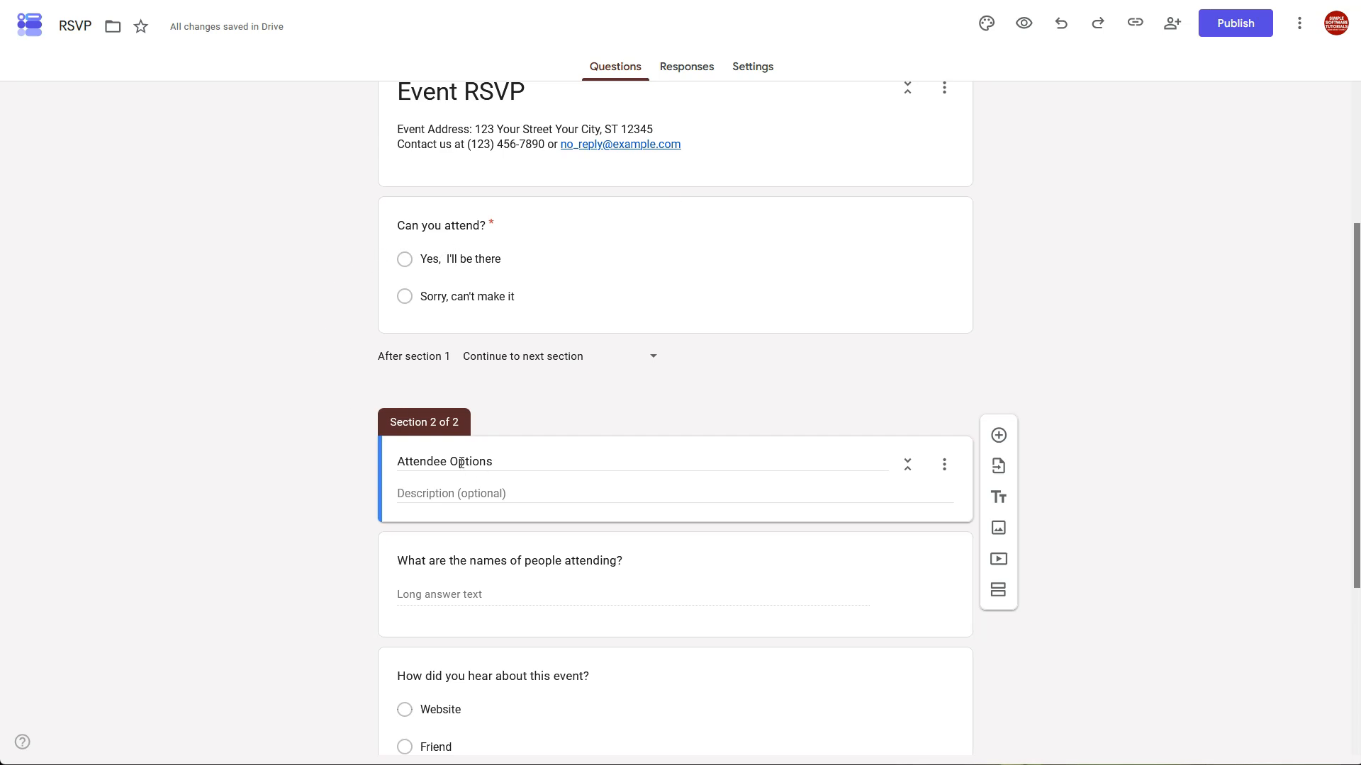
scroll(353, 442, "down", 3)
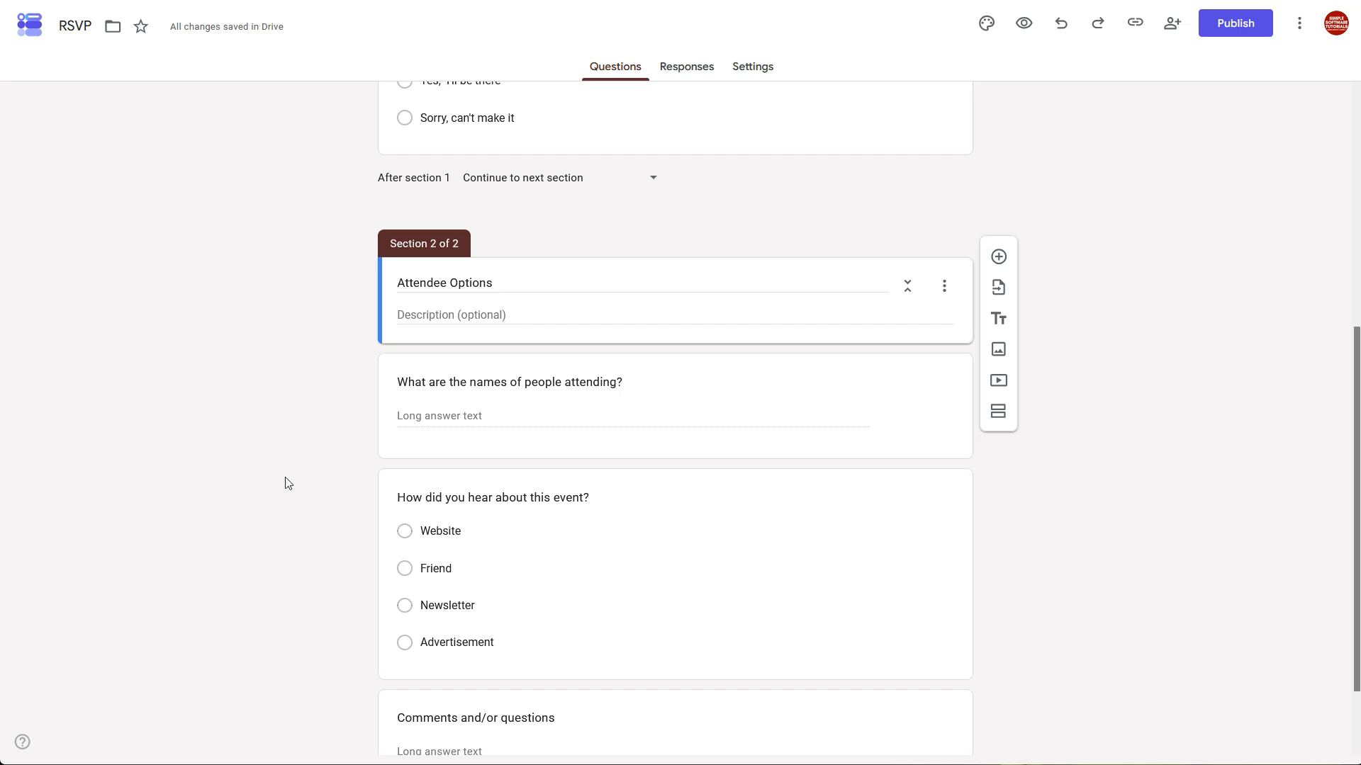
scroll(607, 638, "down", 2)
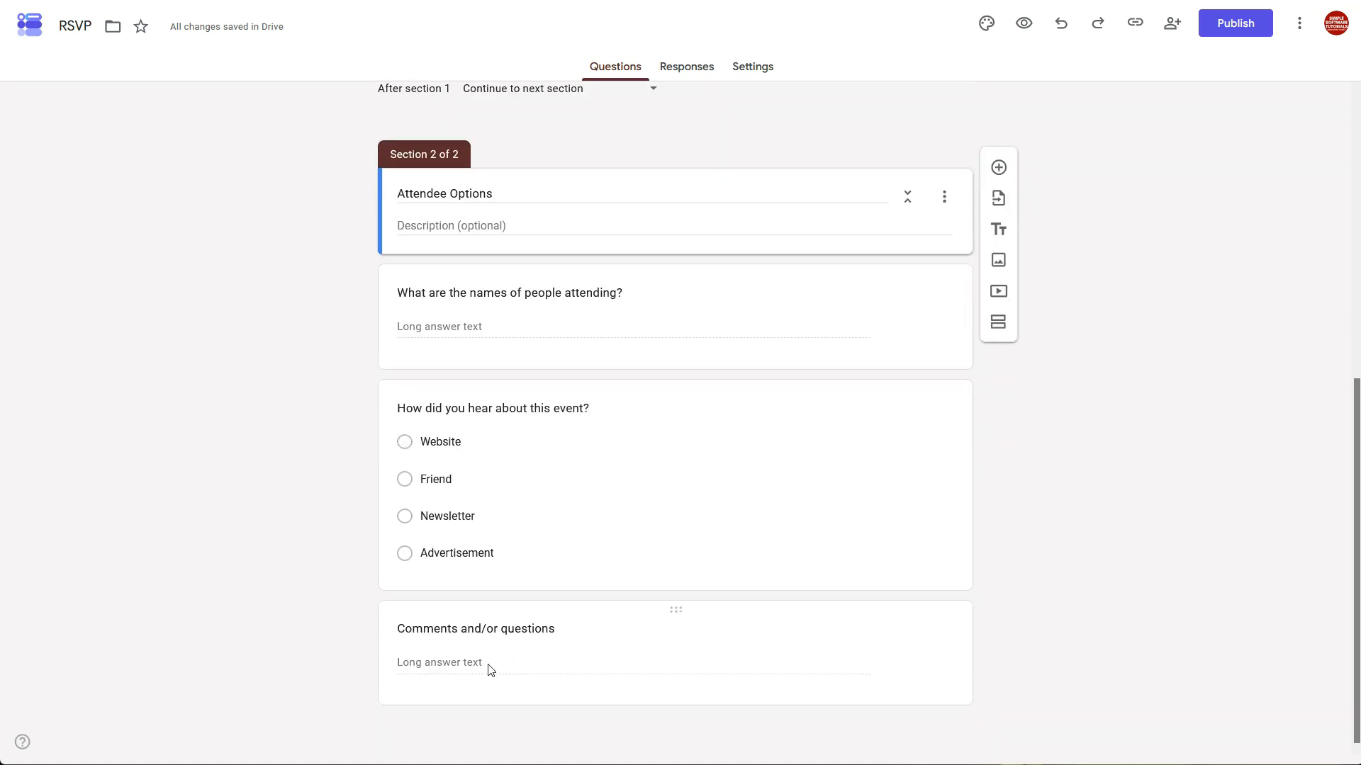
scroll(380, 594, "up", 3)
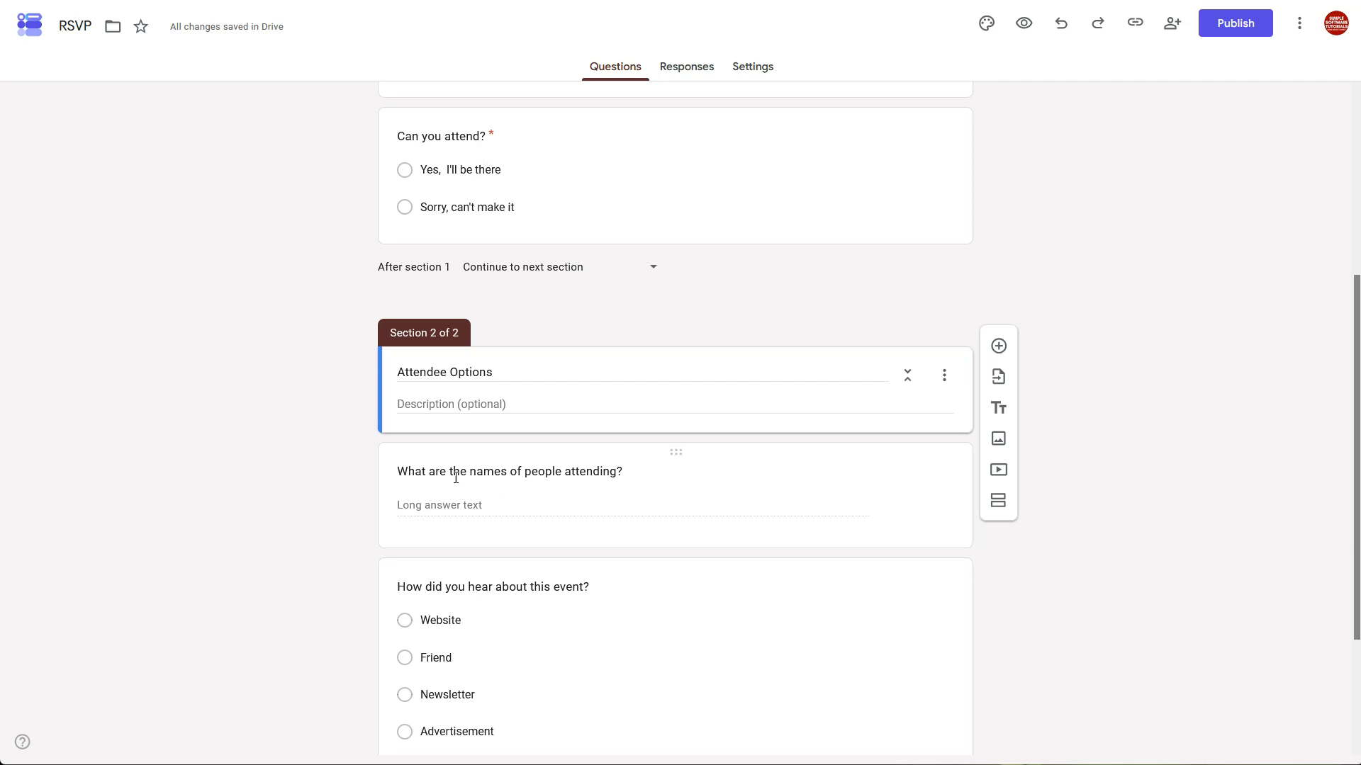
scroll(306, 465, "down", 3)
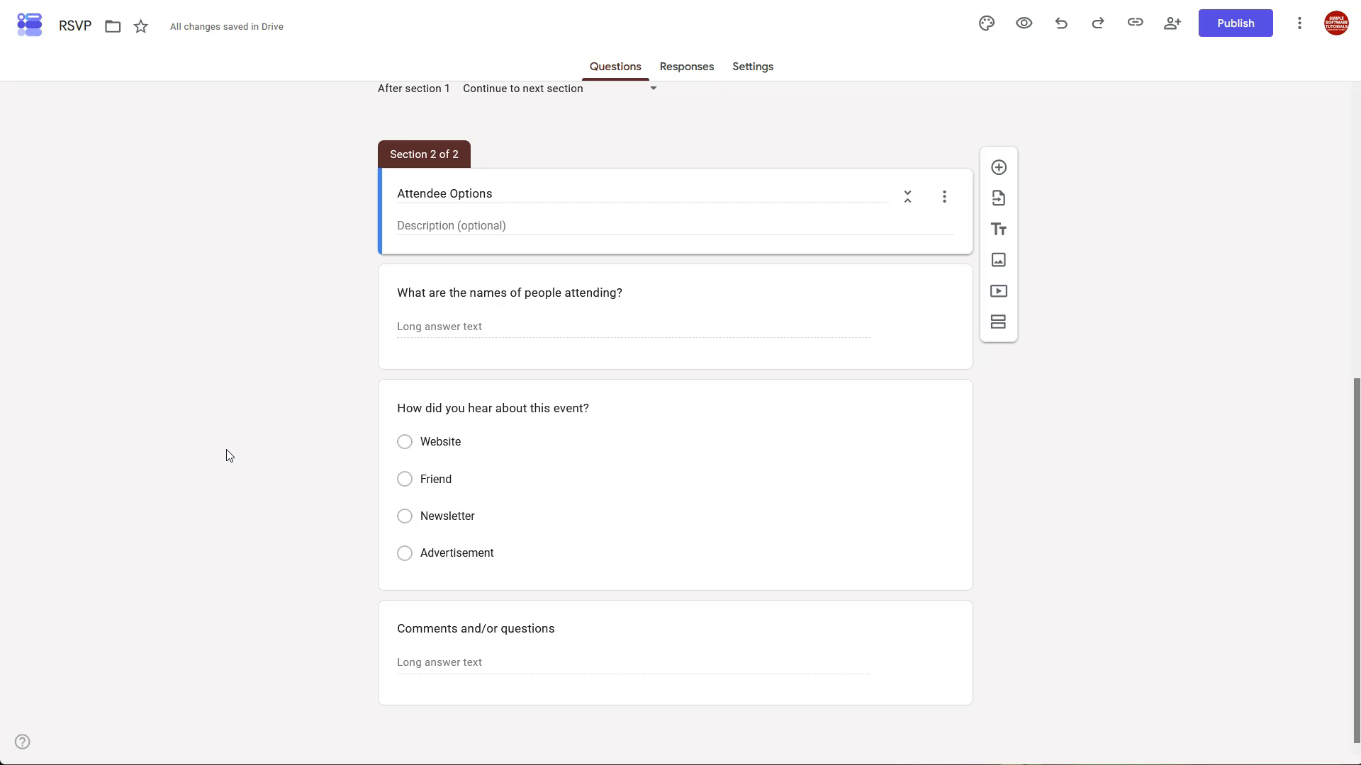
scroll(228, 456, "up", 3)
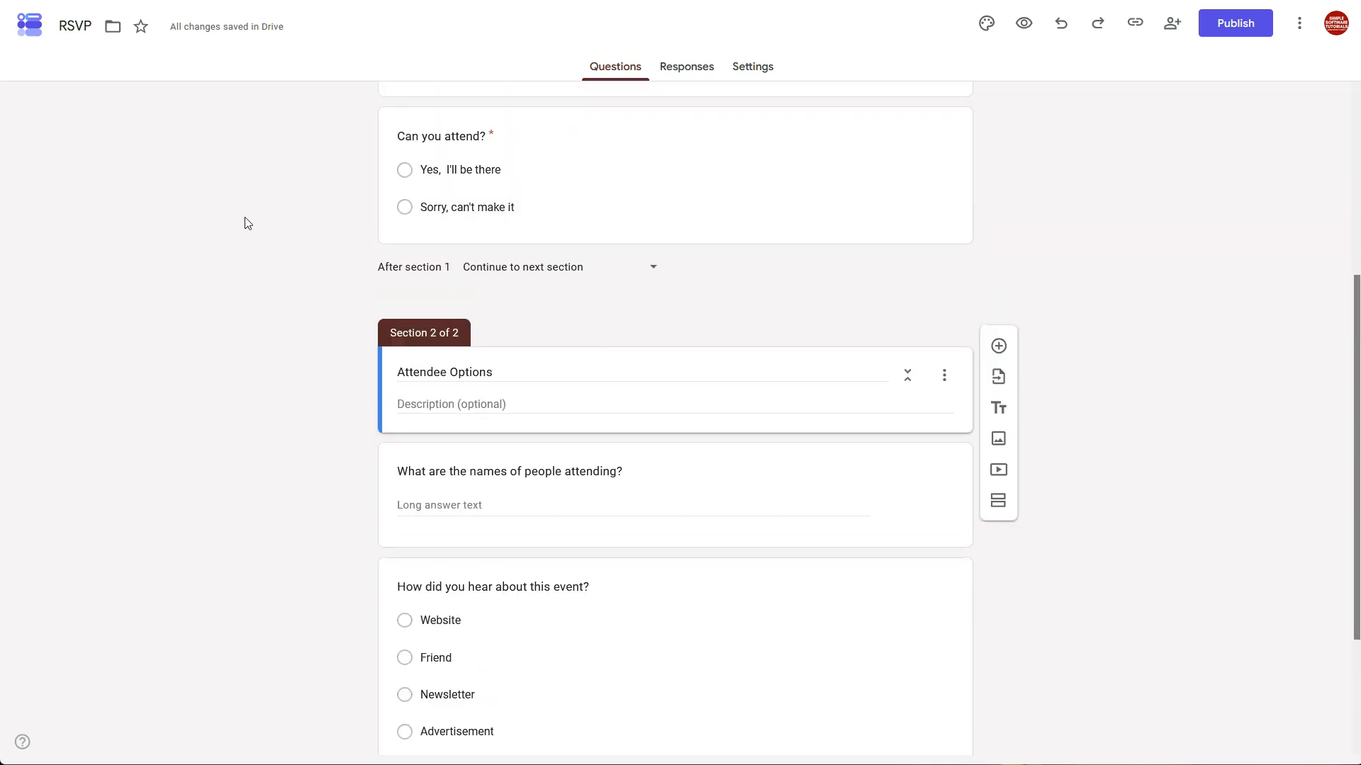
scroll(305, 340, "down", 3)
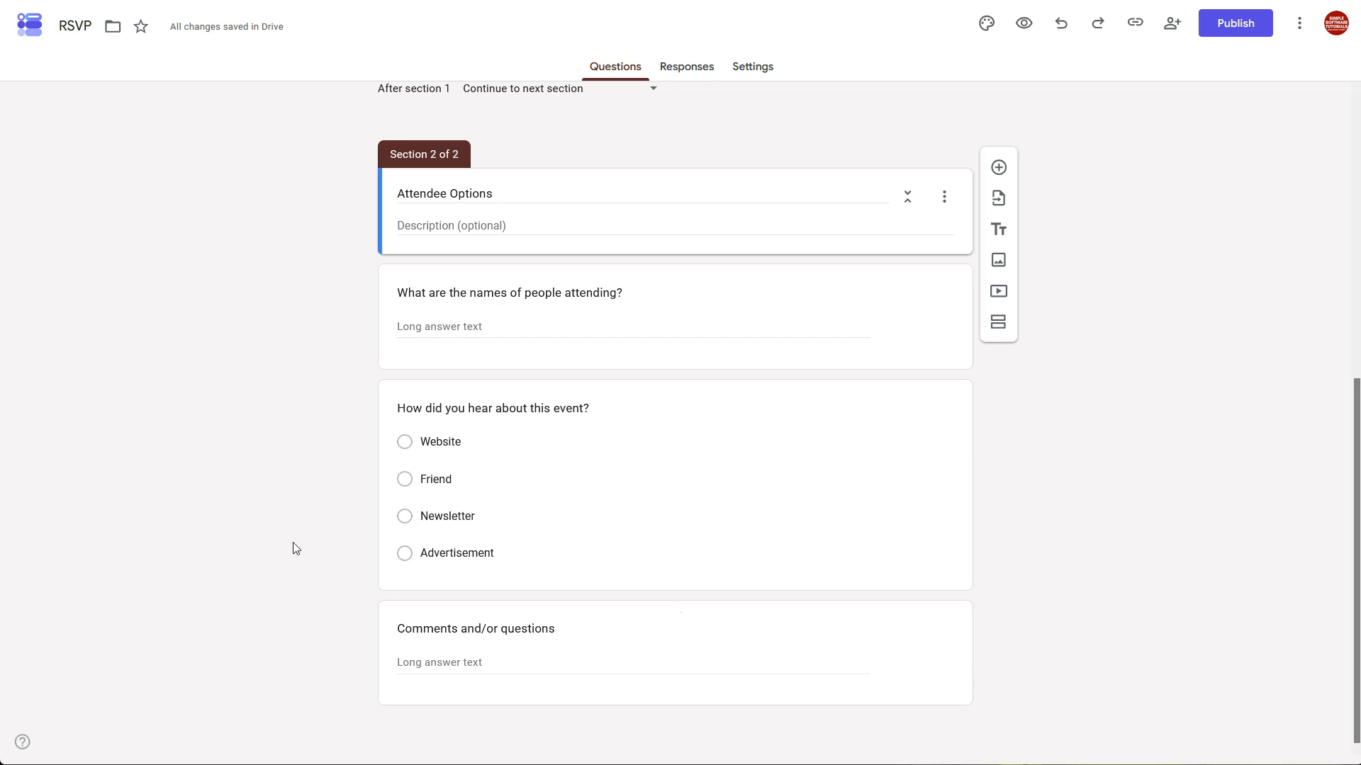
scroll(684, 360, "up", 1)
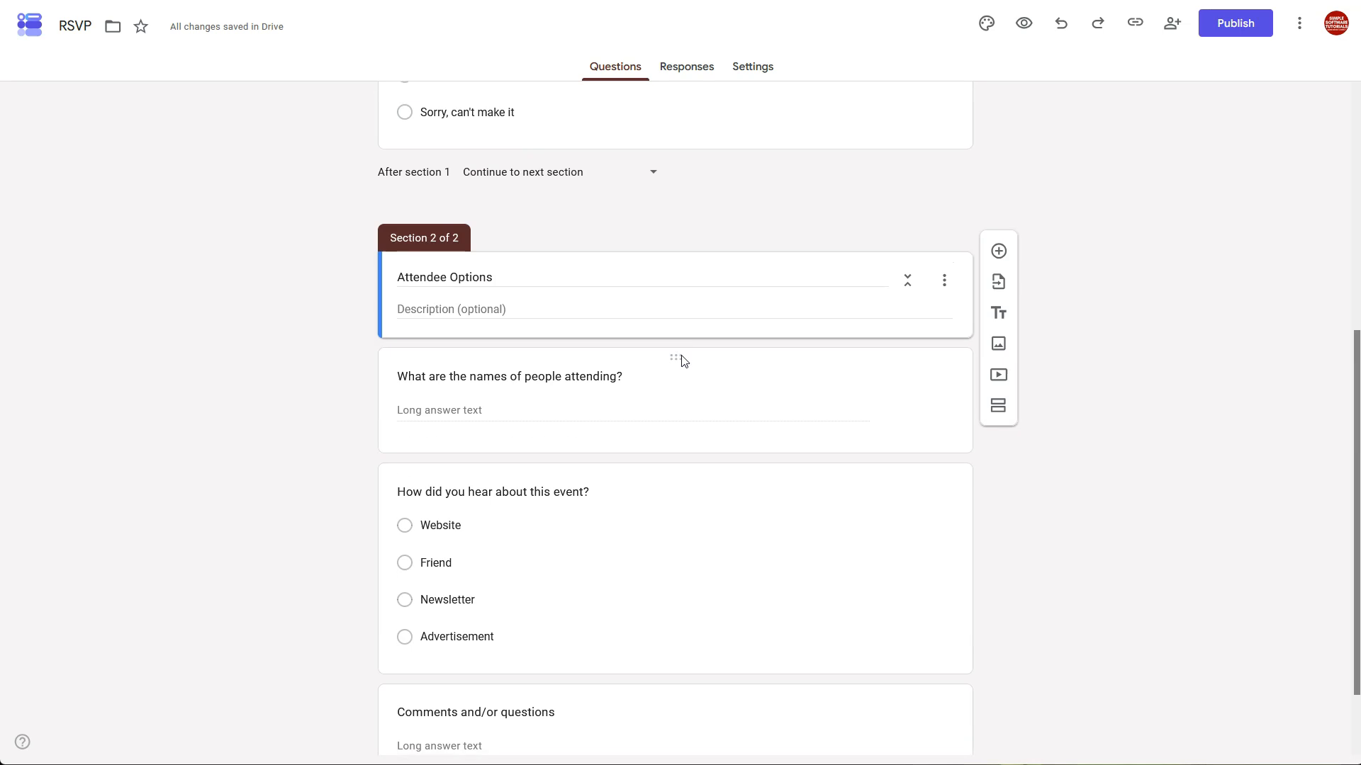
scroll(936, 410, "down", 1)
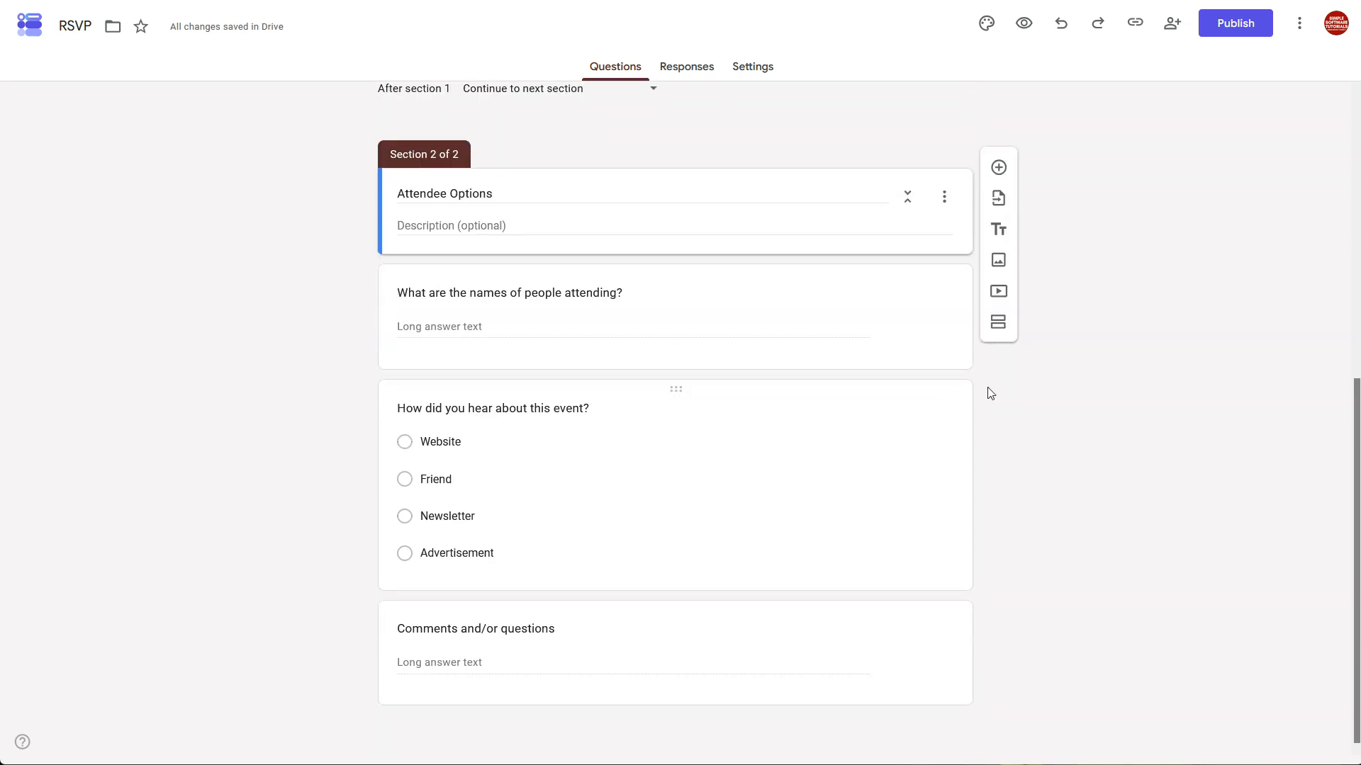
Step: Add a section titled "Guestbook" and move the "What are the names of people attending?" question above it into Attendee Options
left_click(998, 322)
left_click(497, 375)
type("Guestbook")
left_click_drag(668, 485, 662, 322)
scroll(589, 491, "down", 5)
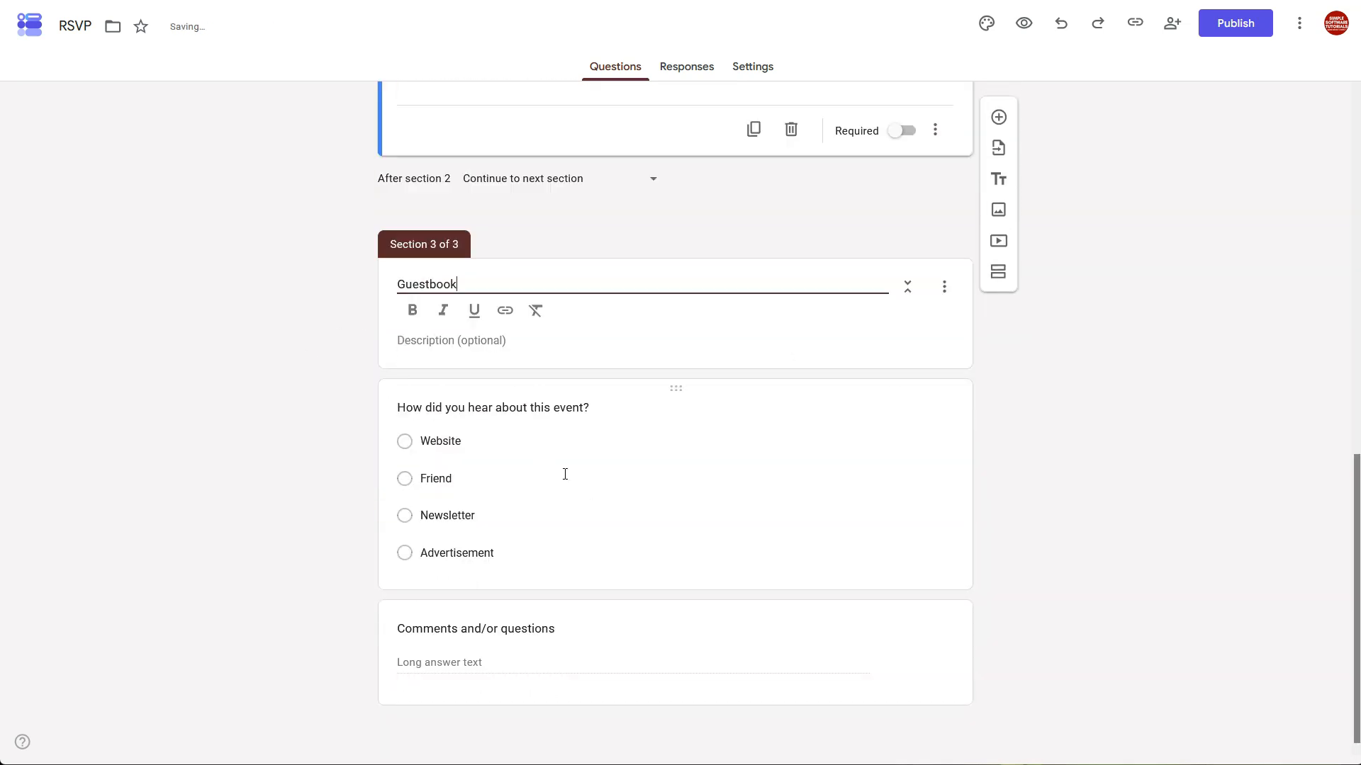
Step: Delete the "How did you hear about this event?" question from the Guestbook section
left_click(565, 474)
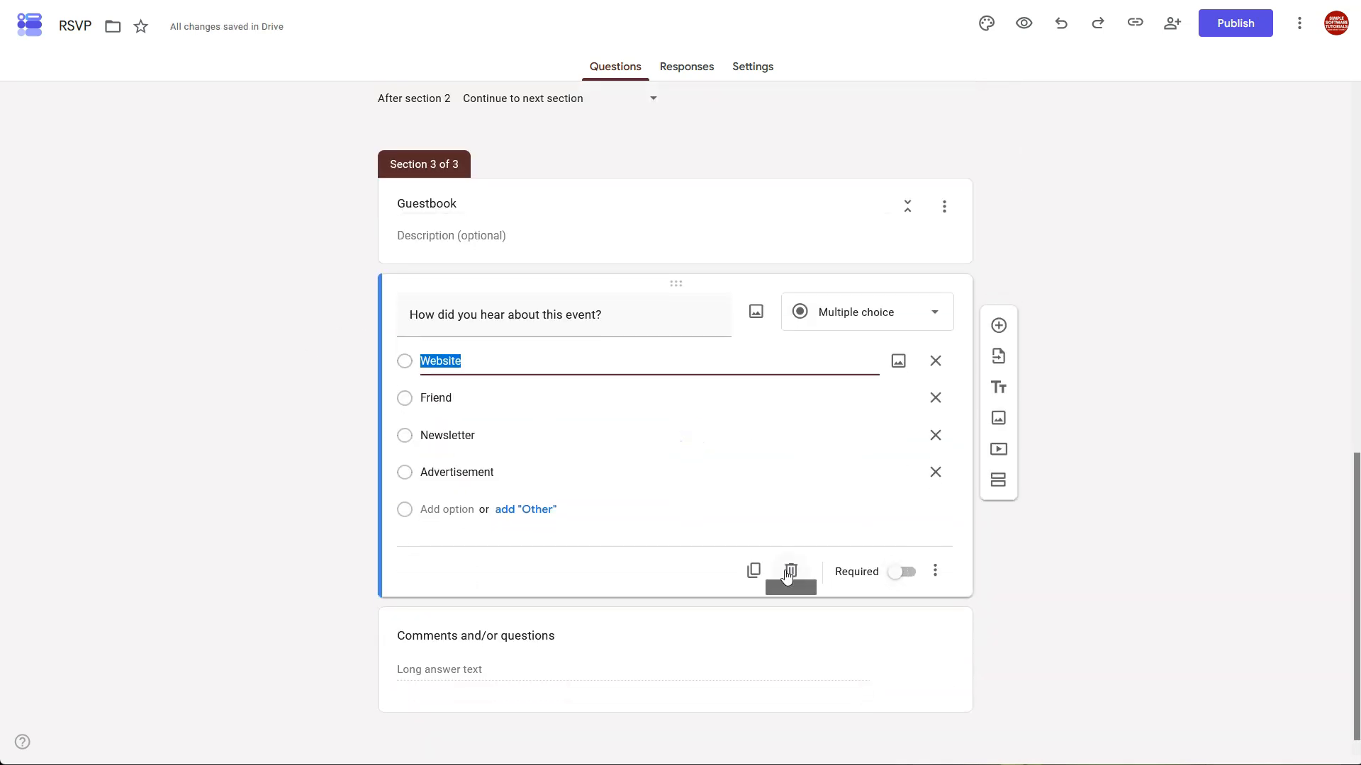
left_click(791, 571)
Step: Enable answer-based section routing for "Can you attend?" and send "Yes, I'll be there" to section 2 (Attendee Options)
scroll(255, 398, "up", 4)
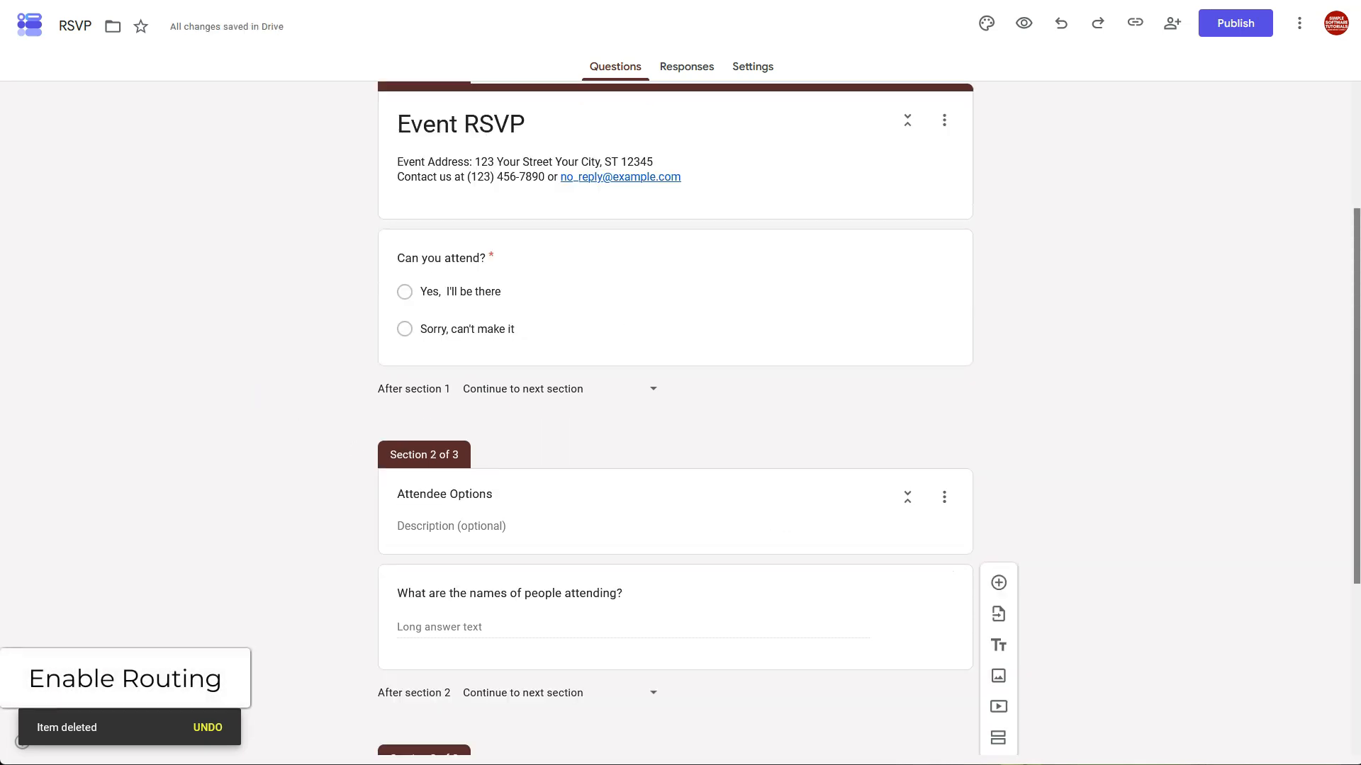
scroll(346, 535, "down", 1)
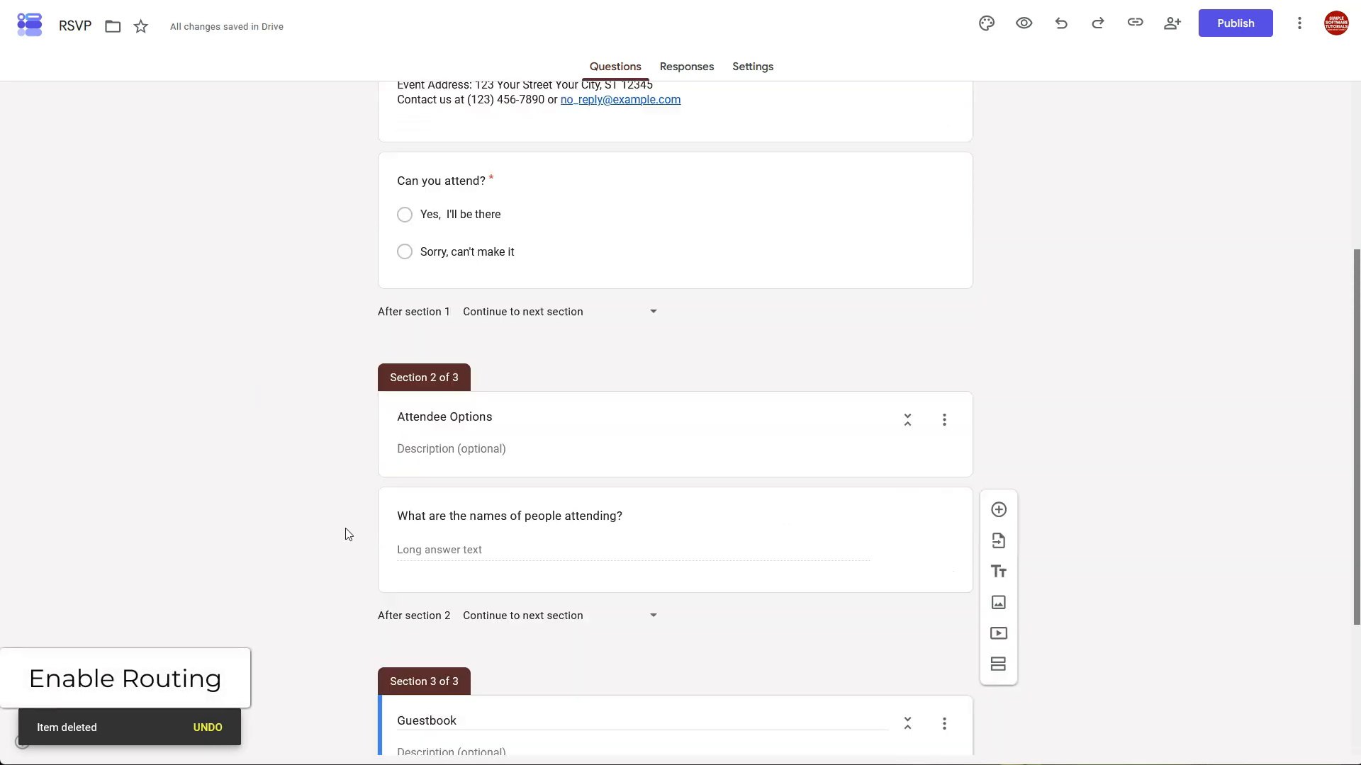
scroll(346, 536, "up", 1)
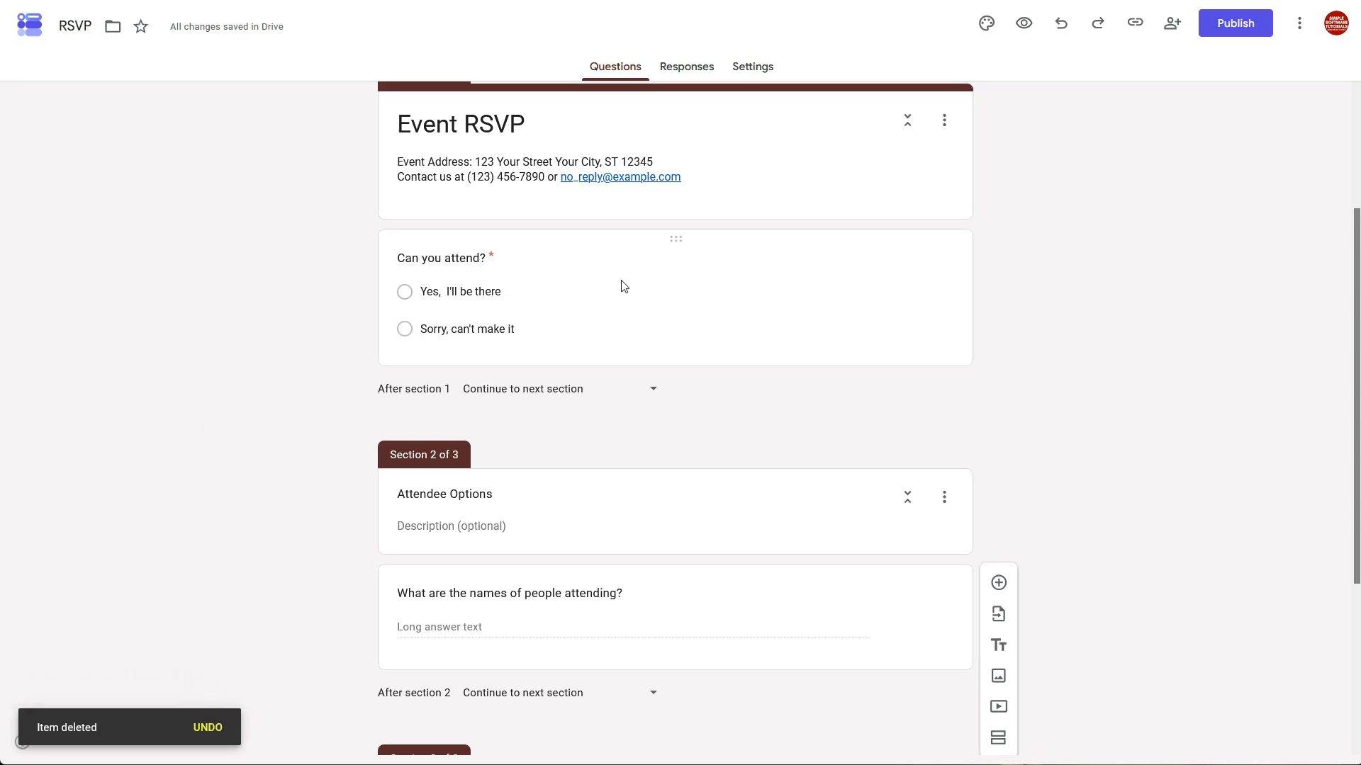
left_click(696, 271)
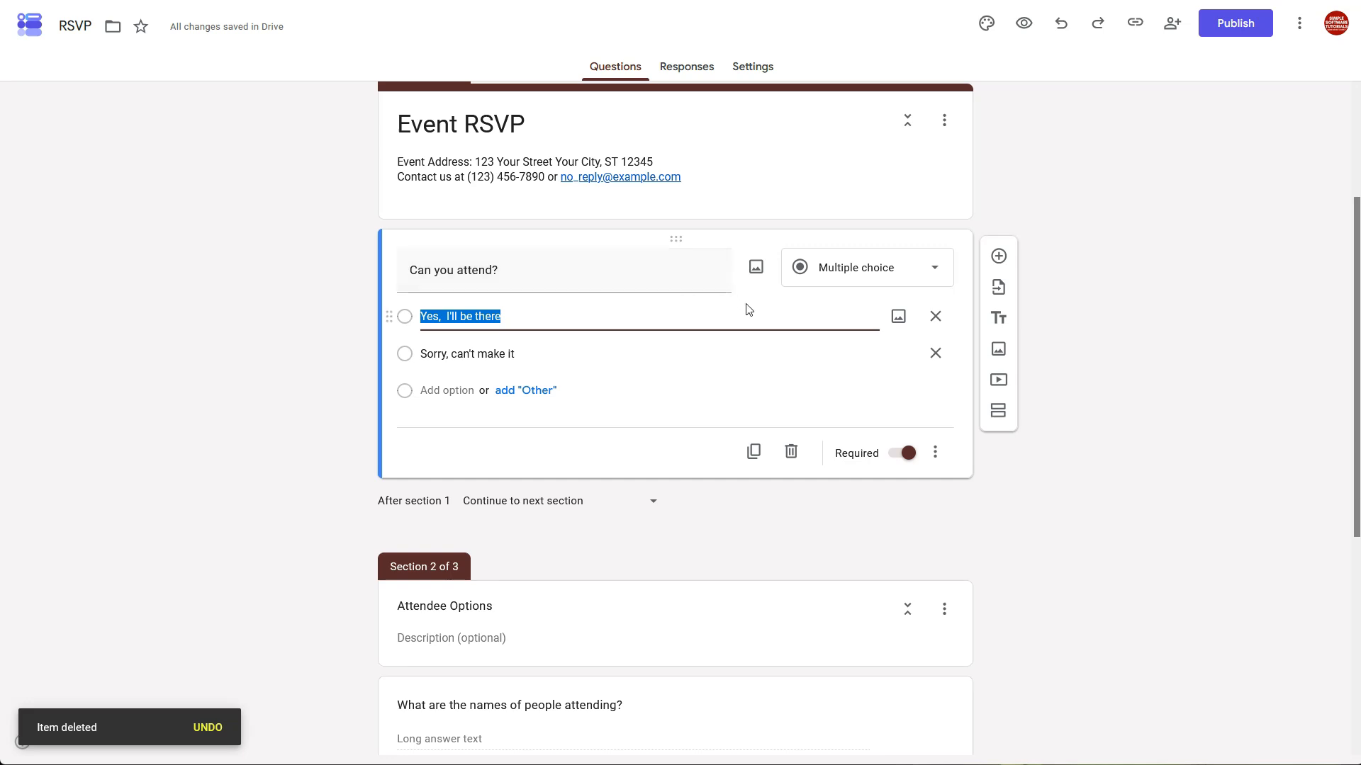
left_click(936, 458)
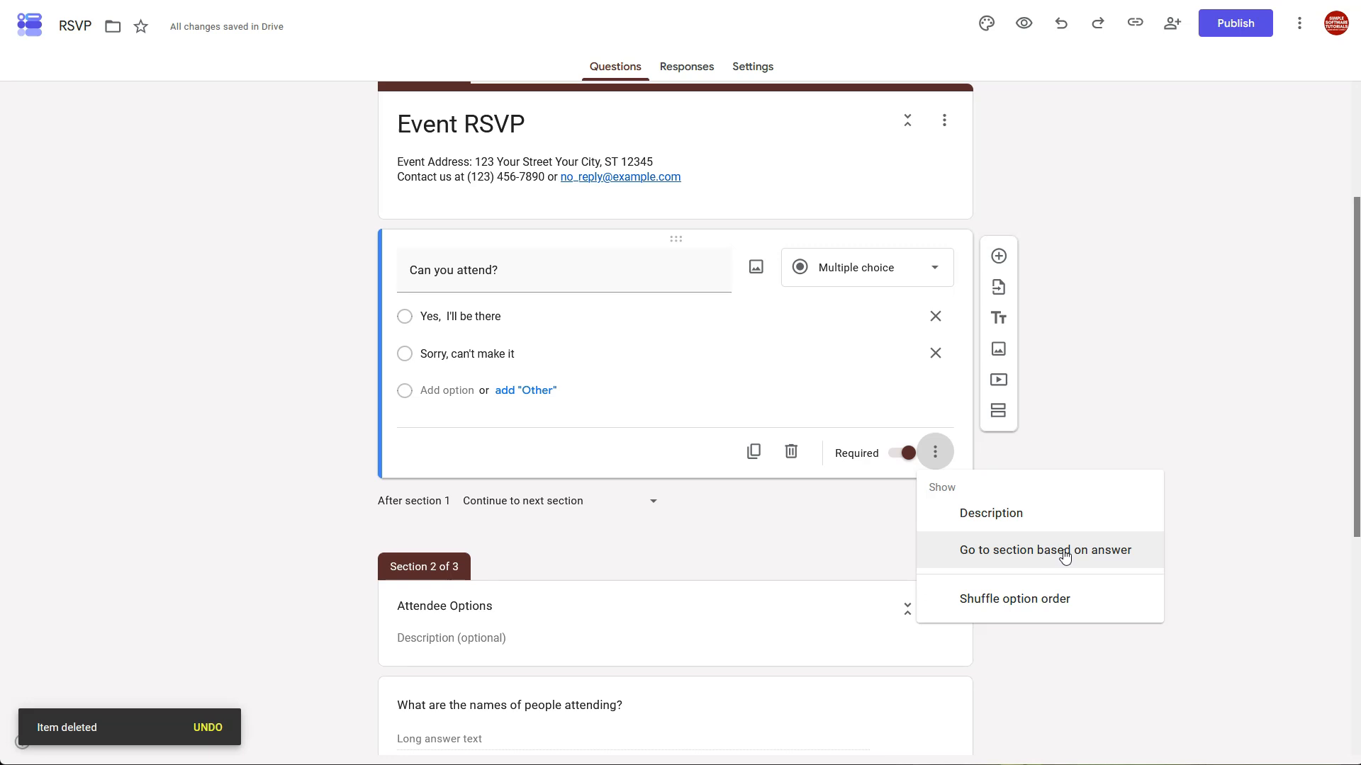
left_click(1064, 555)
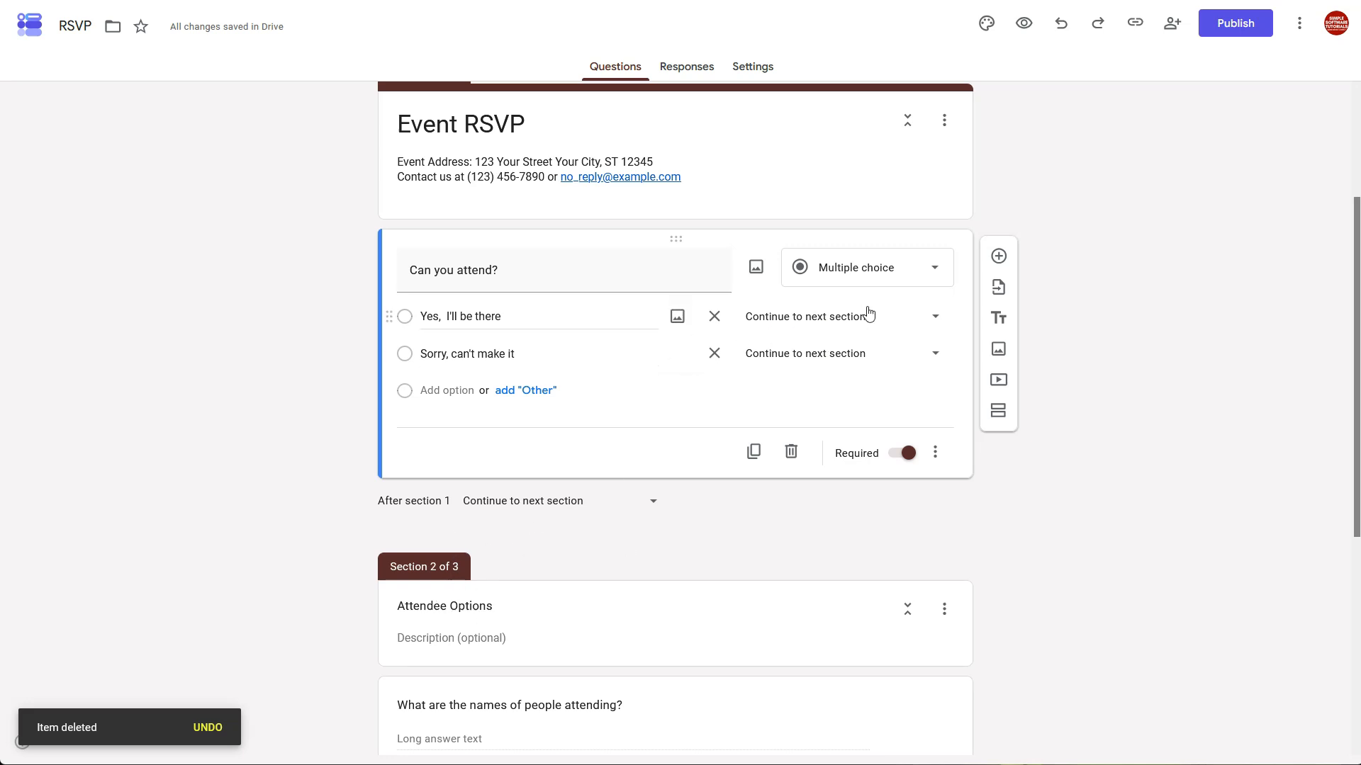
left_click(921, 316)
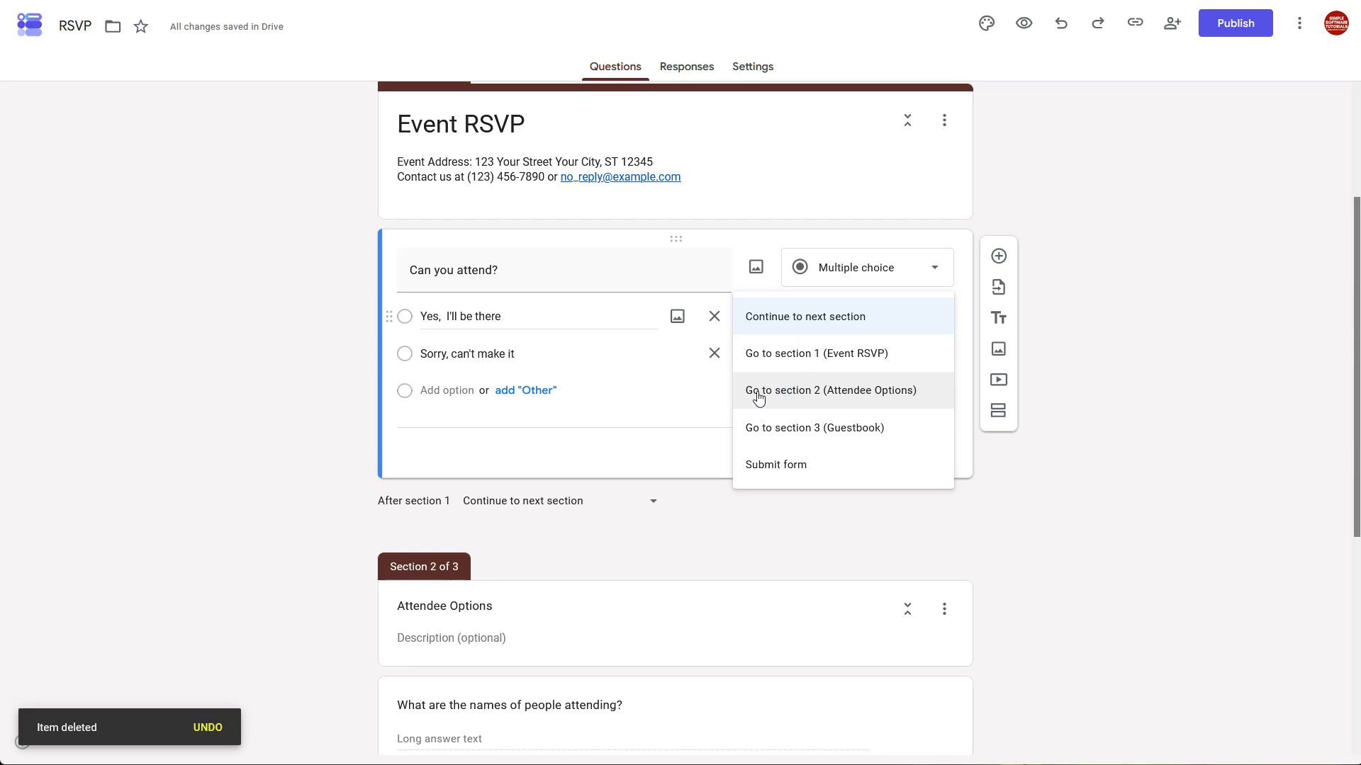
left_click(877, 399)
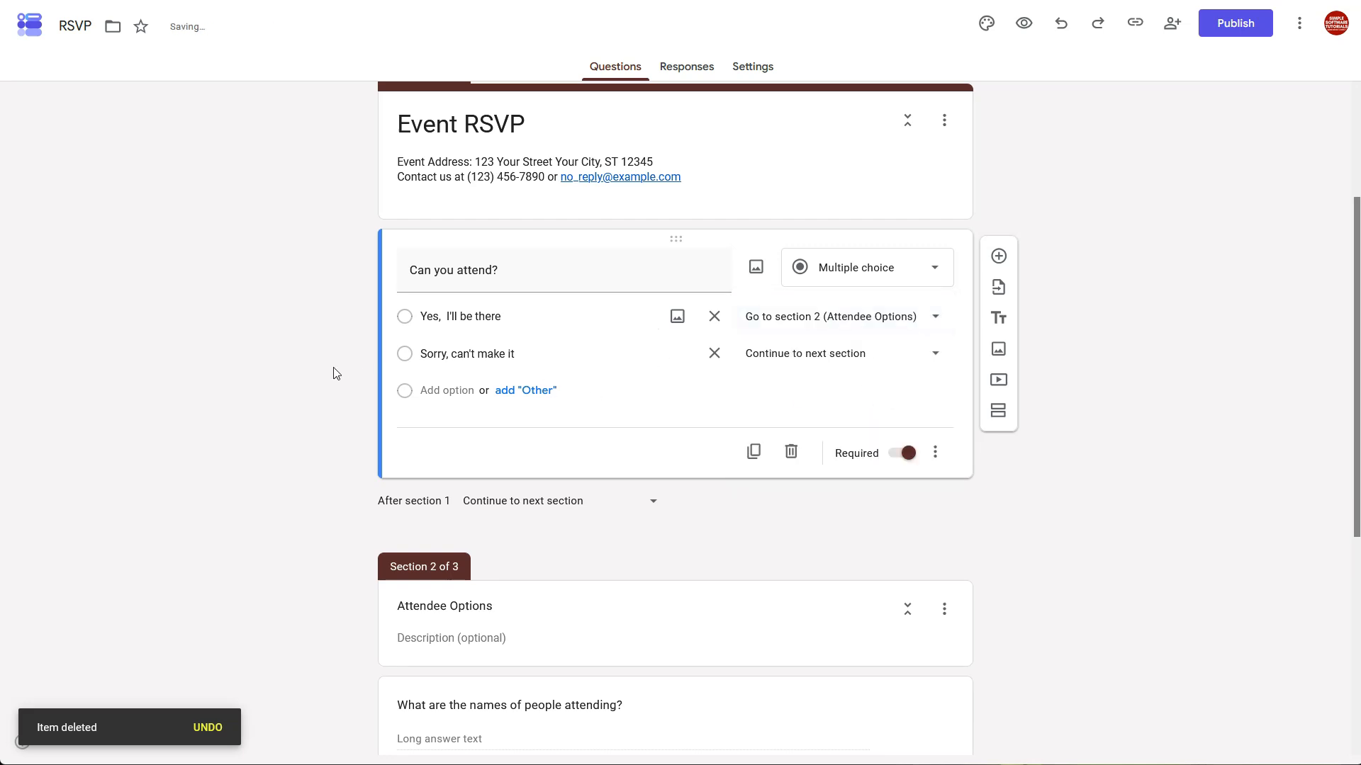
Step: Send the "Sorry, can't make it" answer of "Can you attend?" to section 3 (Guestbook)
scroll(333, 374, "down", 5)
scroll(520, 546, "up", 5)
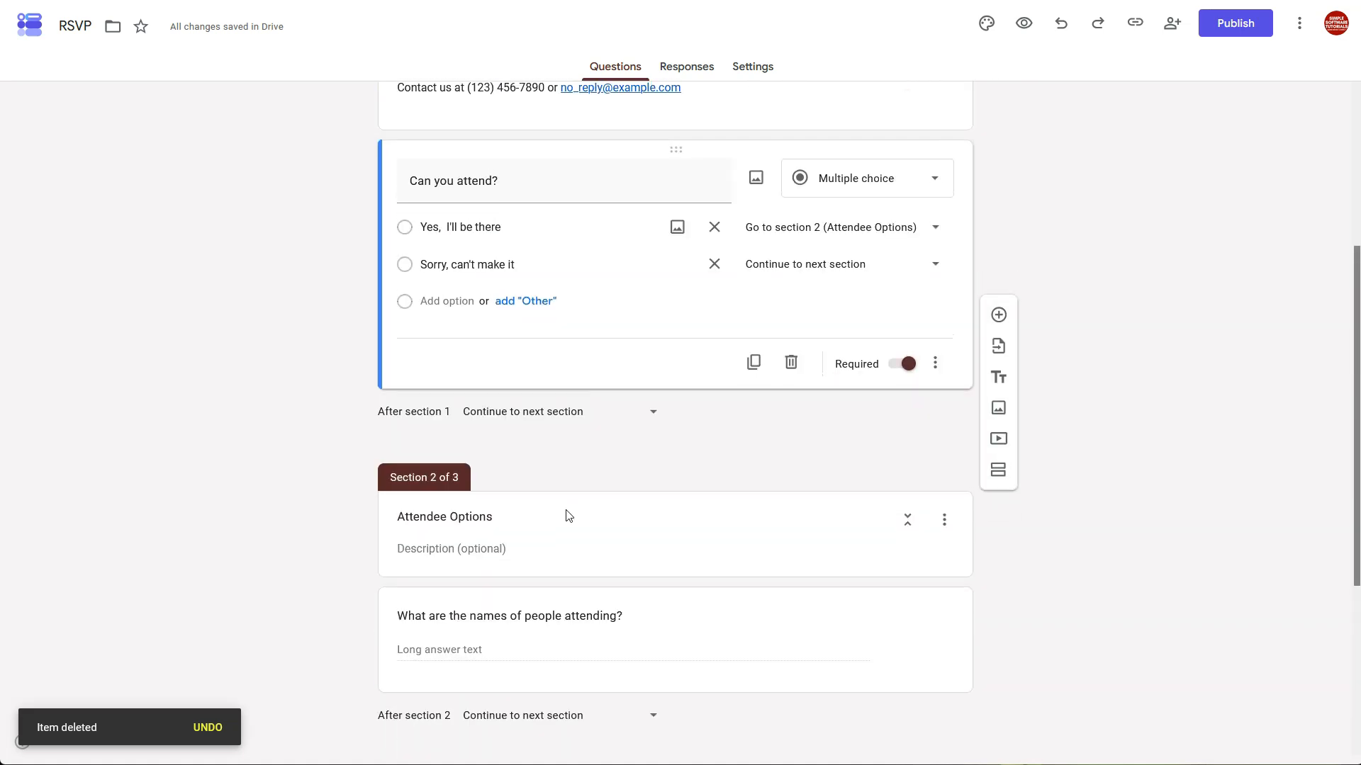
left_click(926, 353)
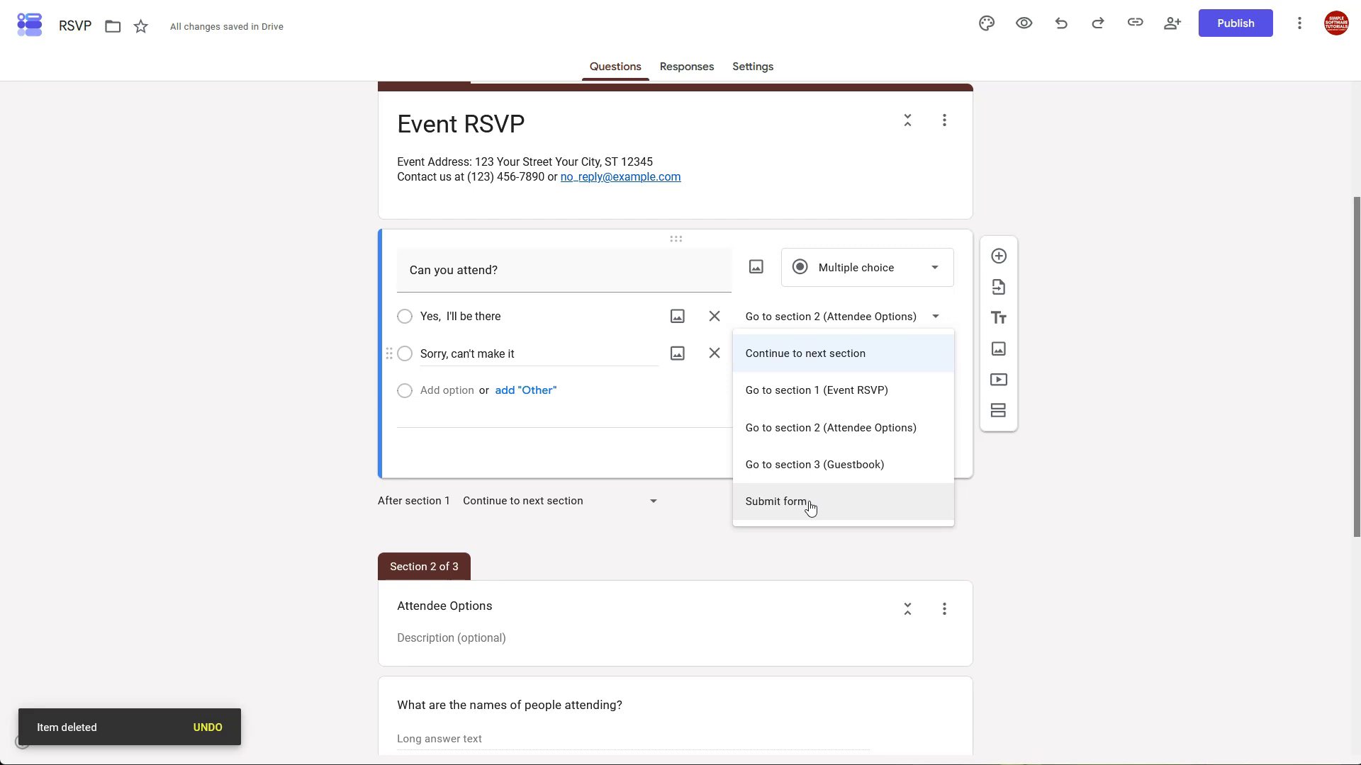
left_click(878, 465)
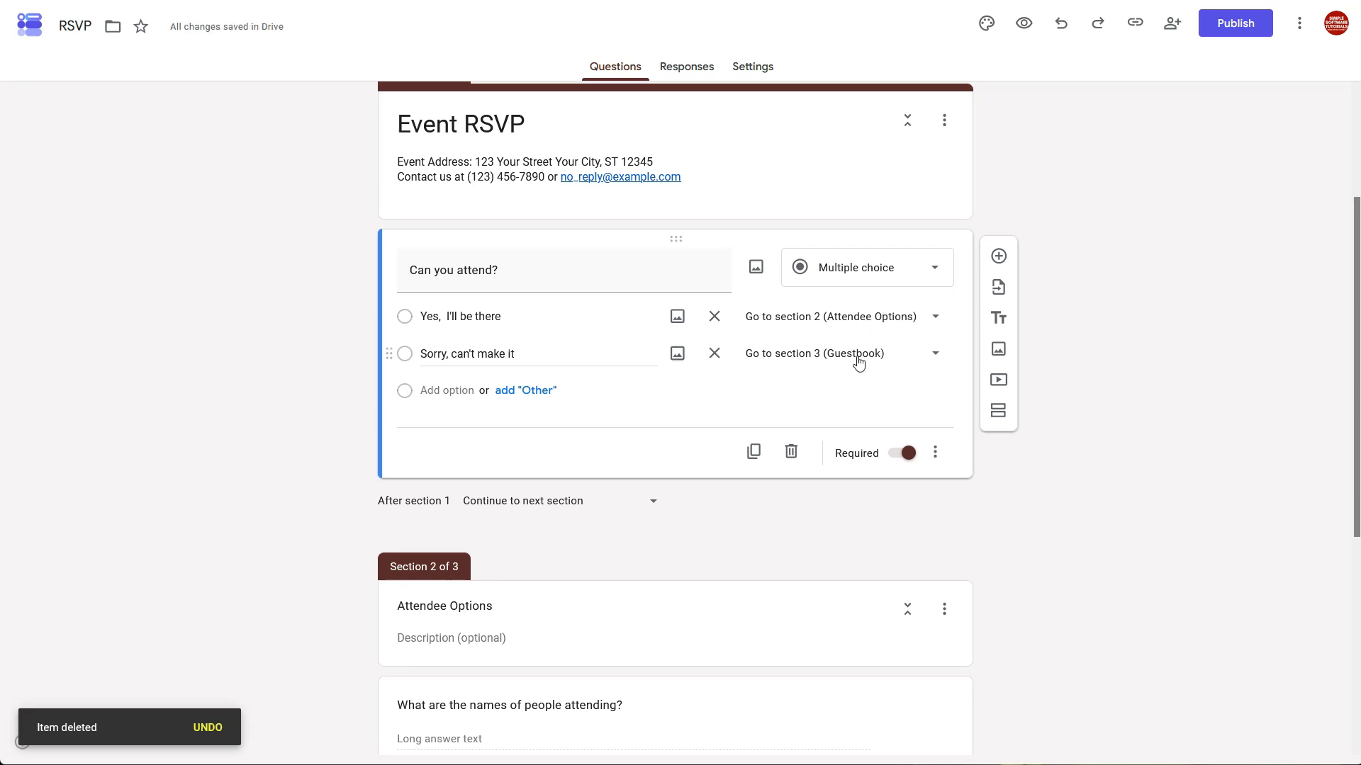
Step: Examine the path each "Can you attend?" answer takes through the sections, including the routing choices available after section 2
scroll(289, 410, "down", 5)
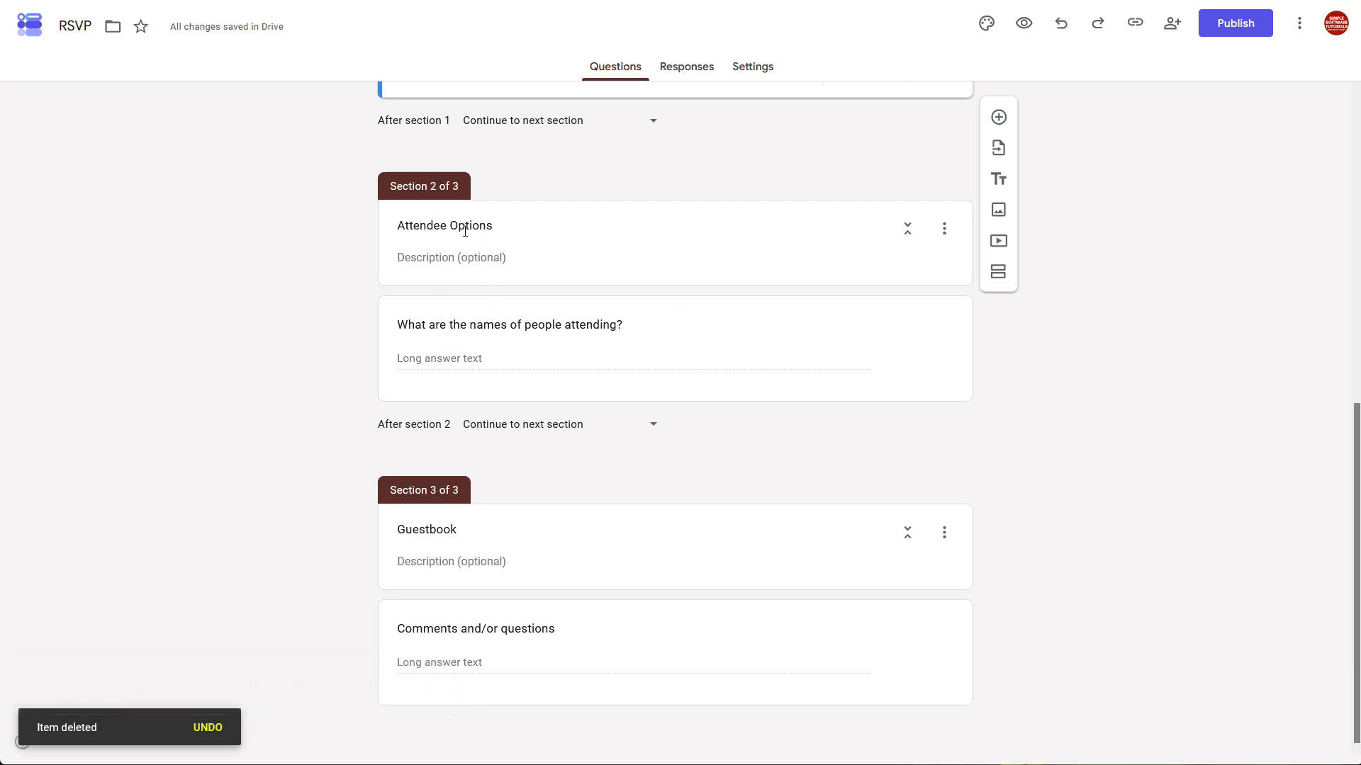
scroll(465, 230, "up", 4)
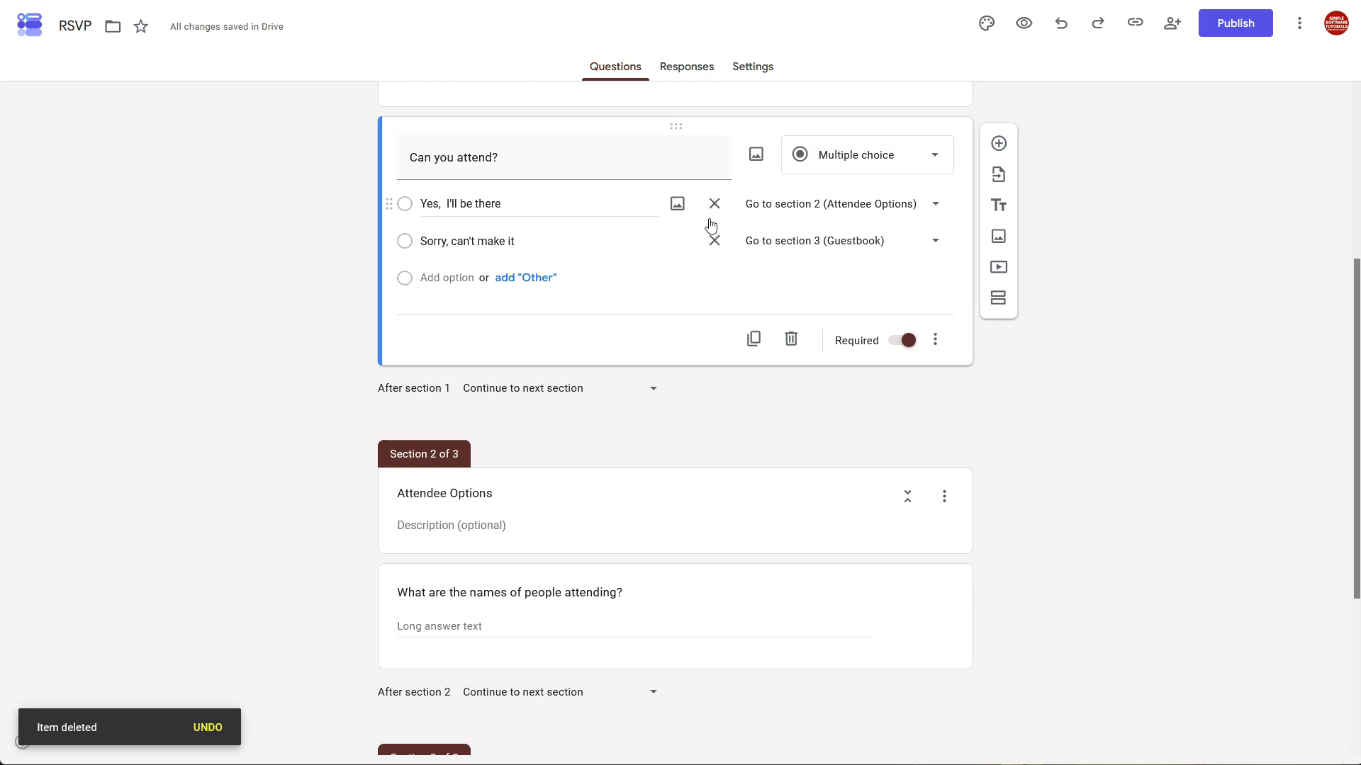
scroll(354, 559, "down", 3)
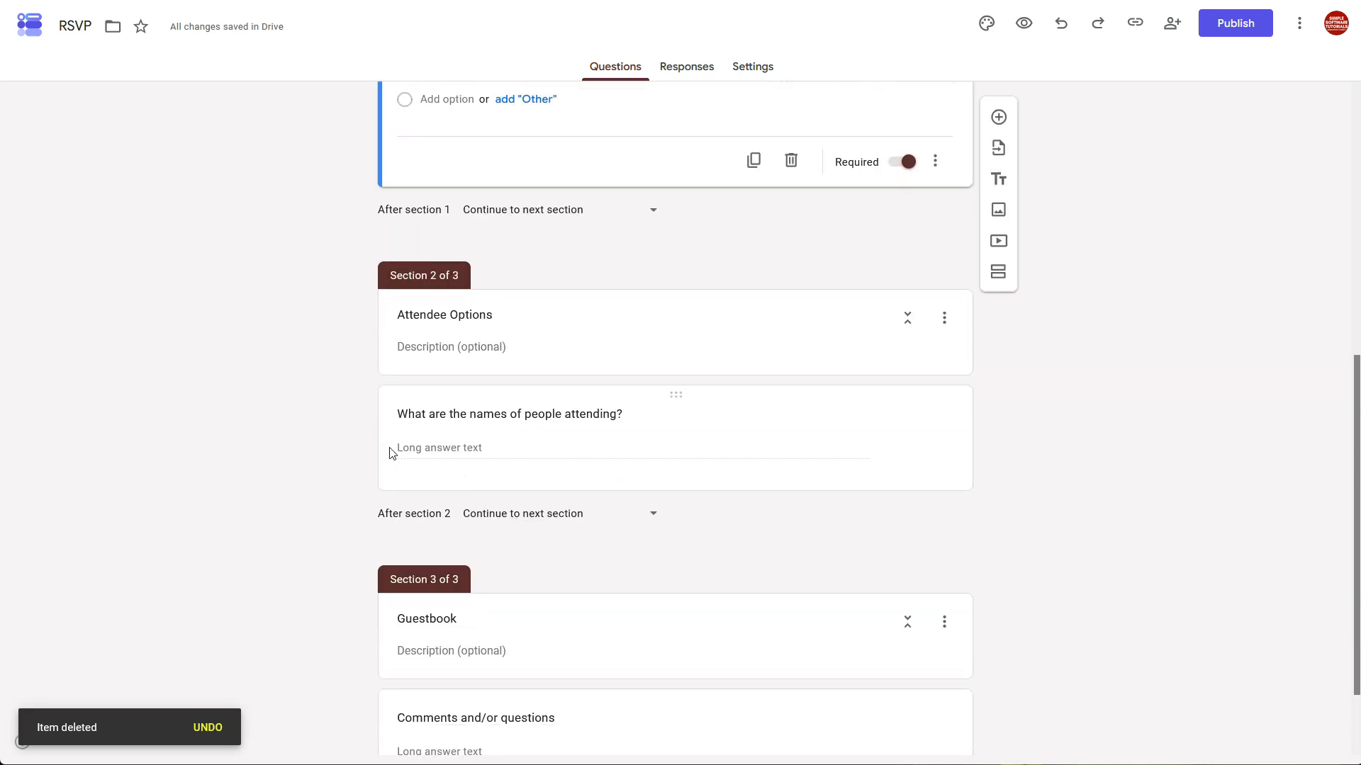
scroll(426, 442, "down", 2)
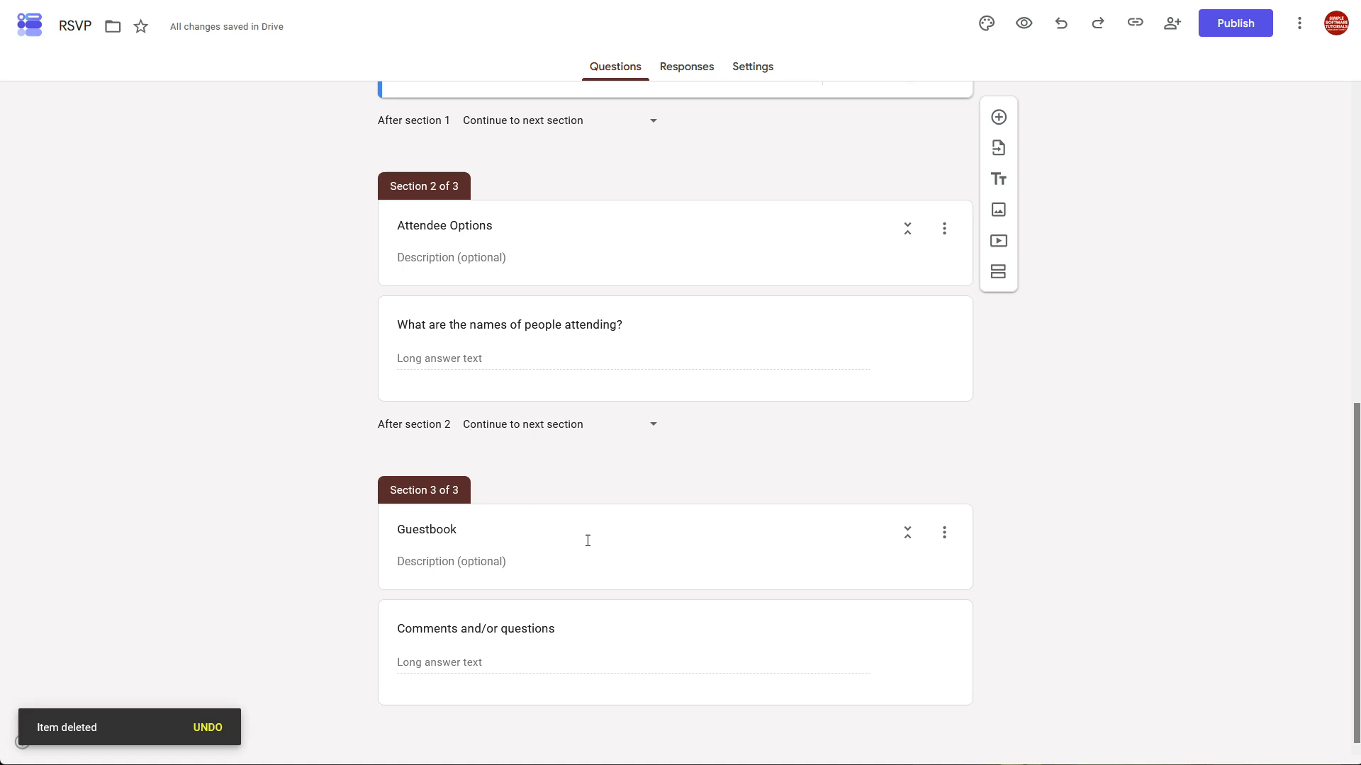
left_click(653, 425)
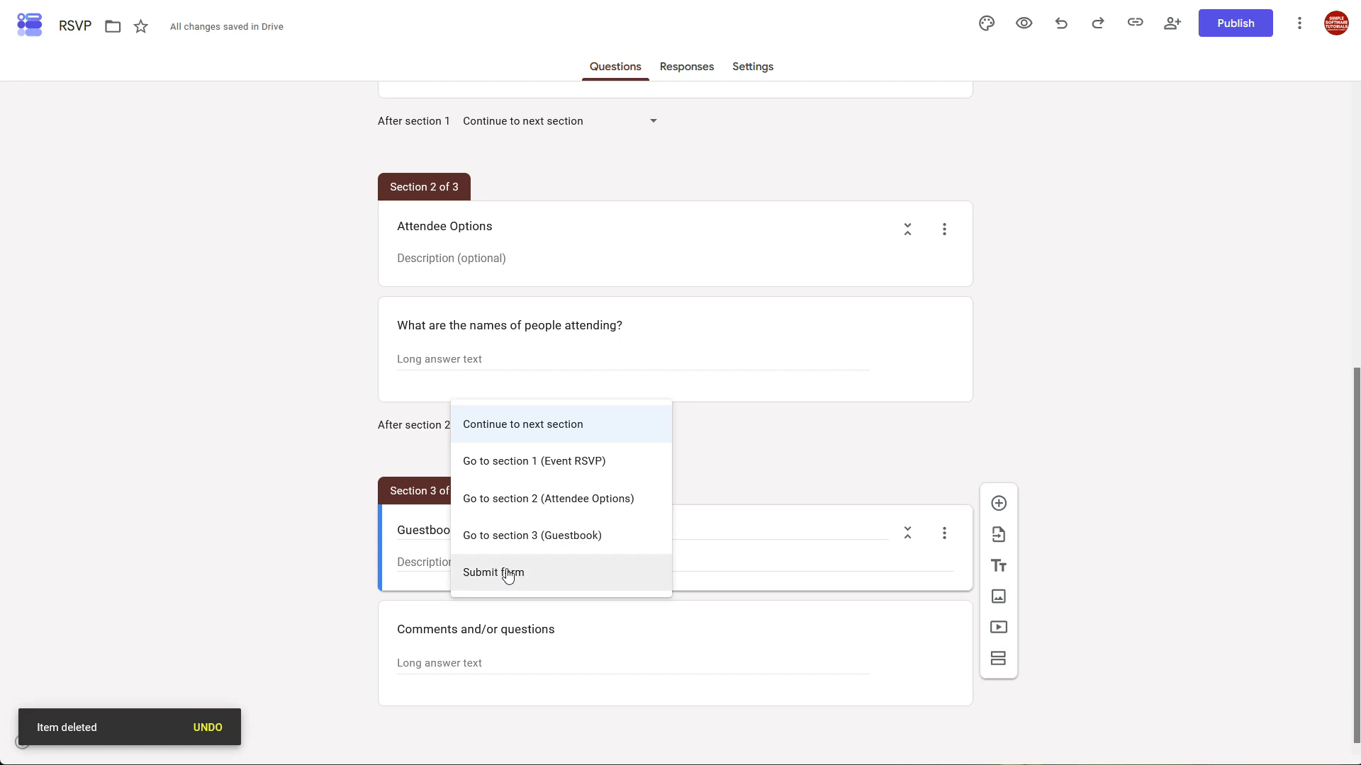
left_click(317, 443)
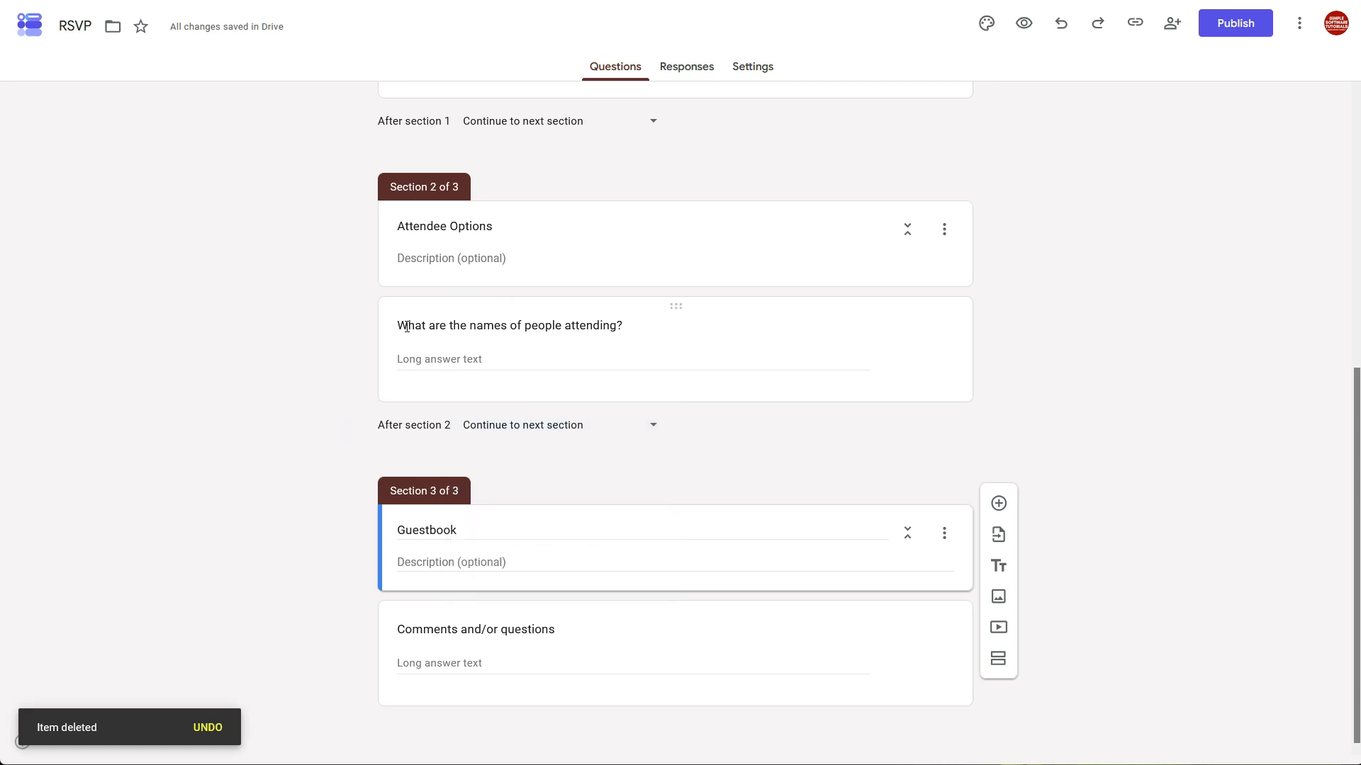
scroll(329, 420, "up", 4)
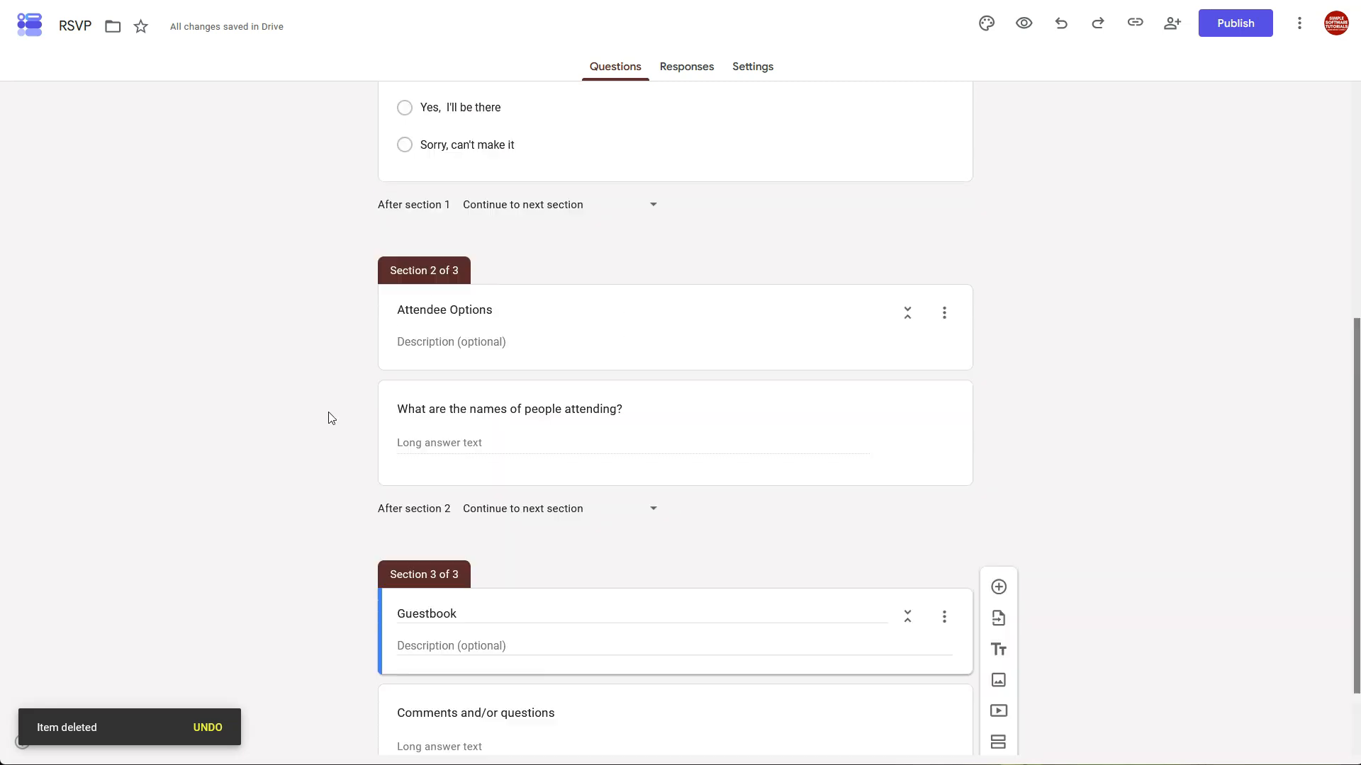
left_click(686, 336)
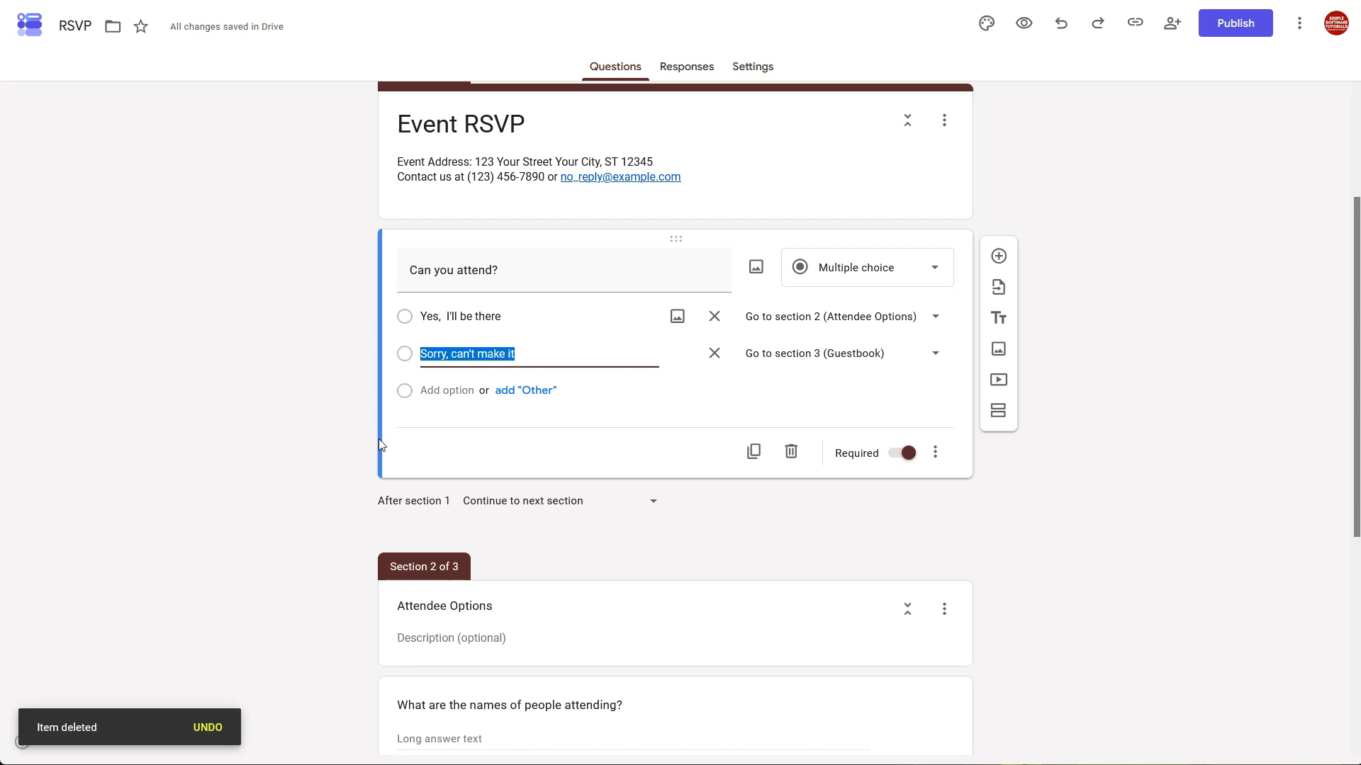
scroll(308, 415, "down", 5)
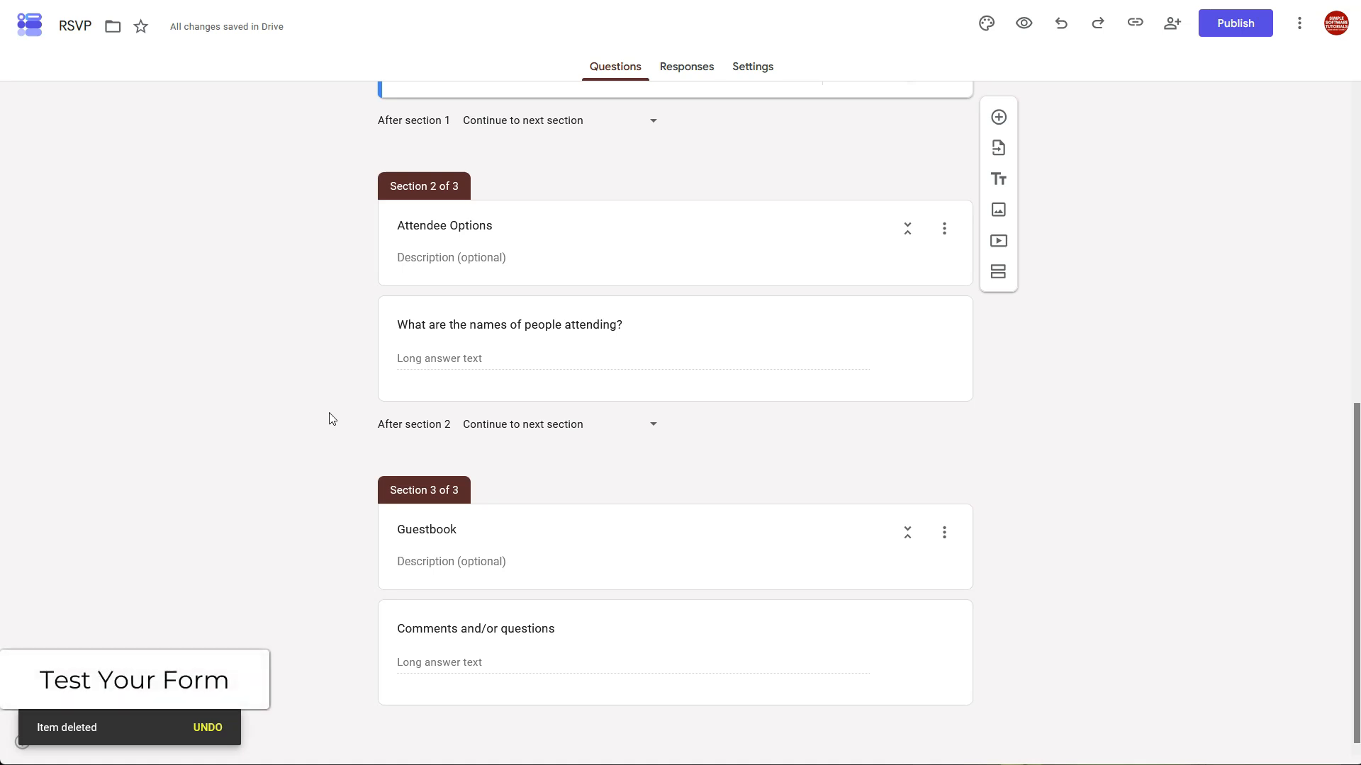
scroll(1072, 473, "up", 6)
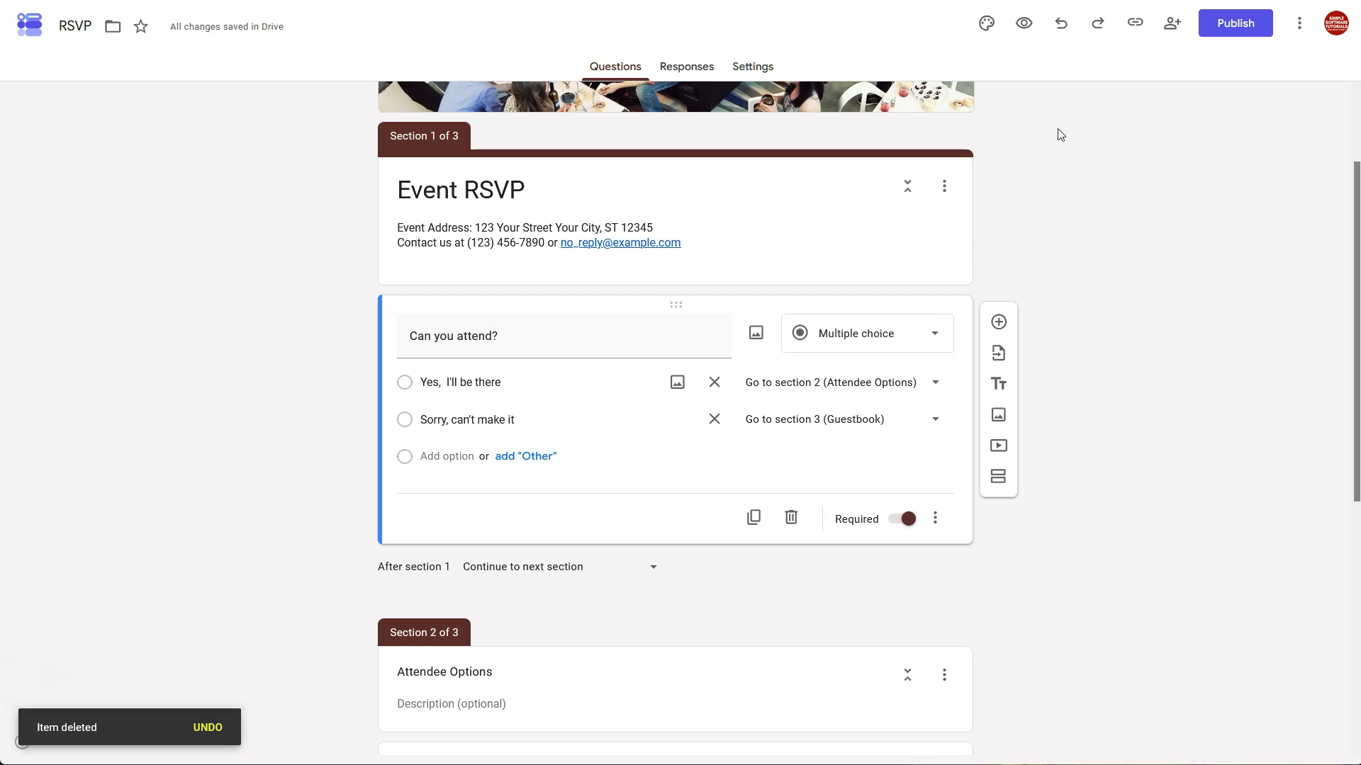
Step: Preview the form, answer "Yes, I'll be there", and advance through Attendee Options to the Guestbook section
left_click(1024, 25)
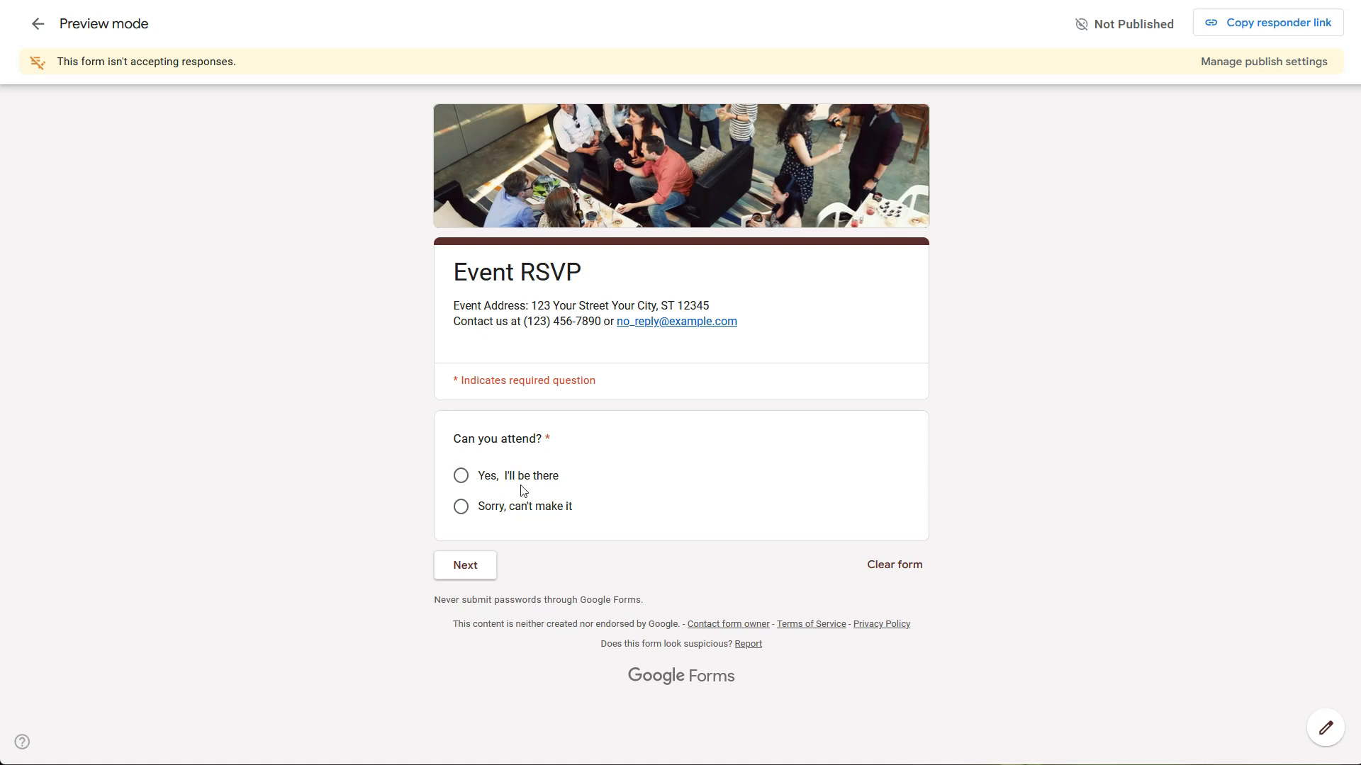
left_click(461, 478)
left_click(474, 570)
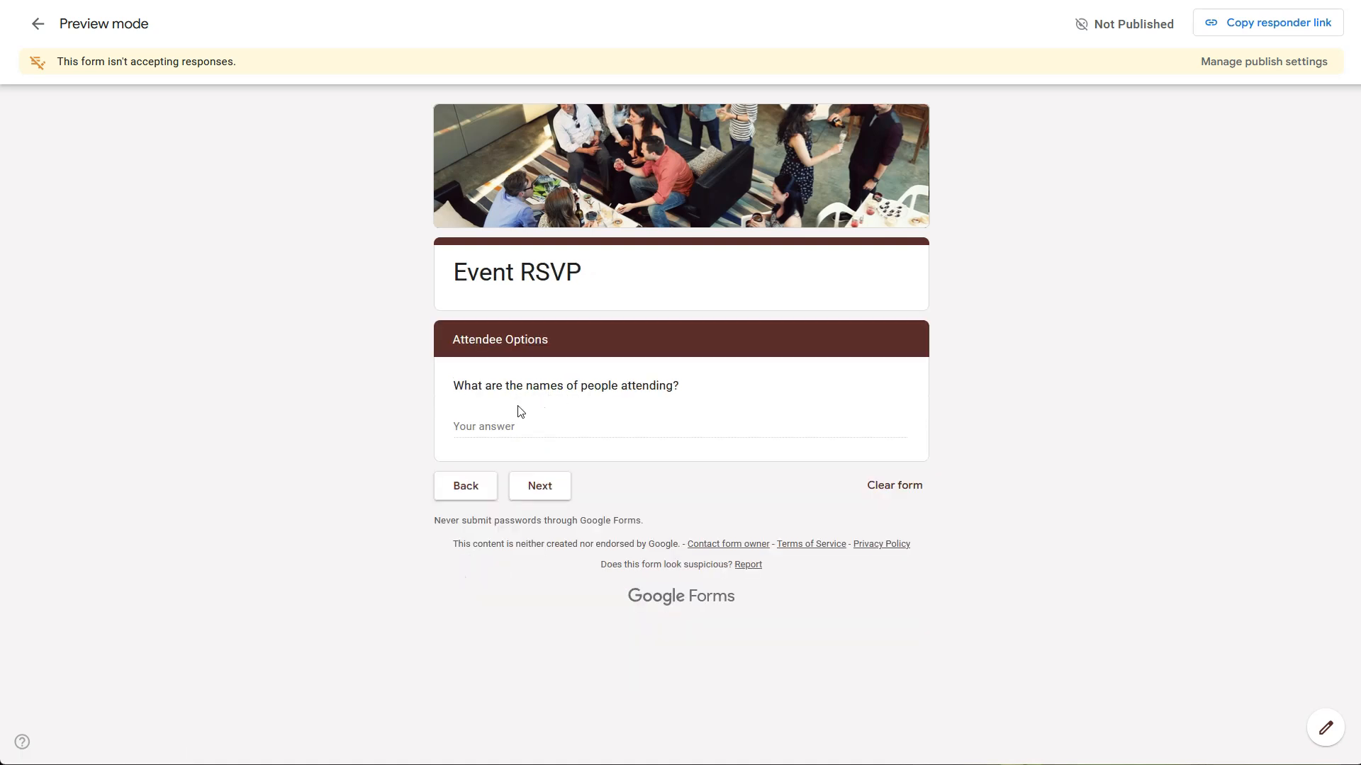
left_click(547, 490)
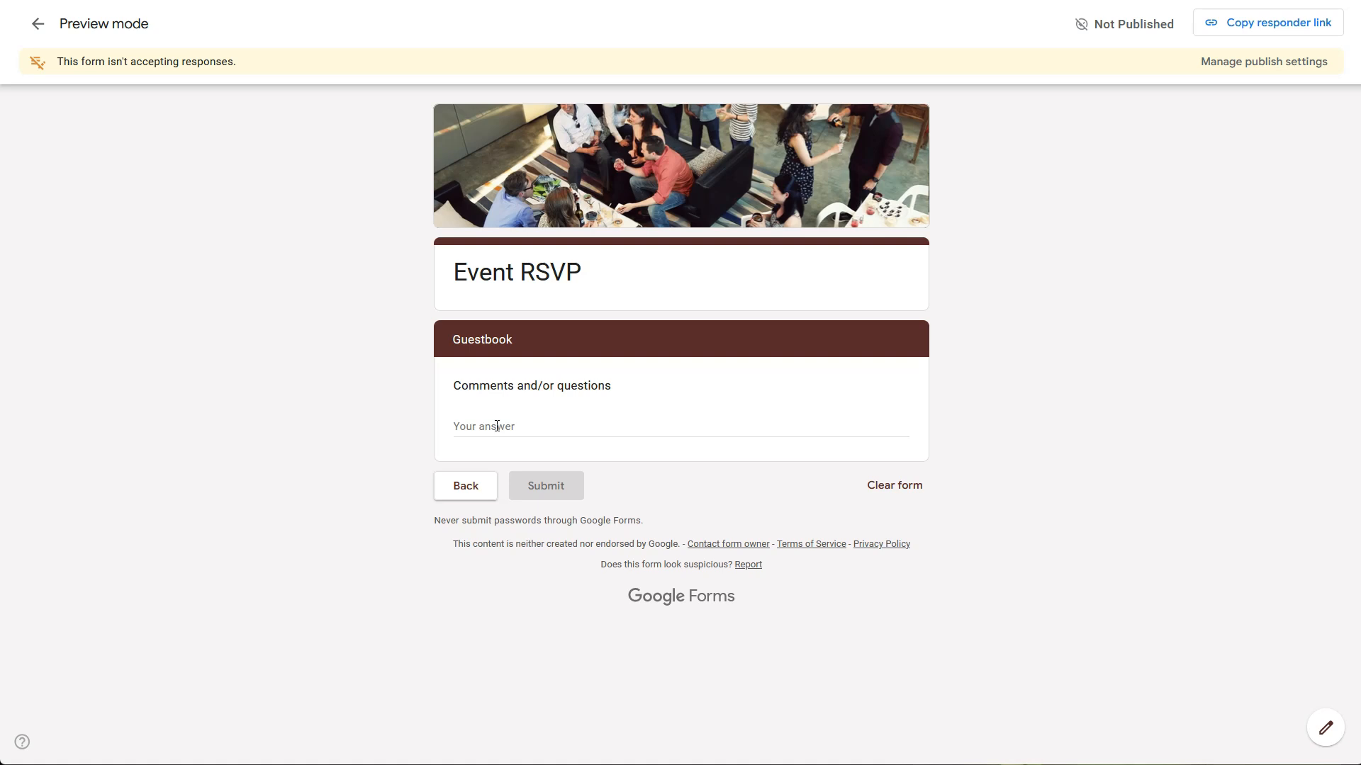
Step: Return to the preview's first page, change the answer to "Sorry, can't make it", and advance to check its routing
left_click(476, 492)
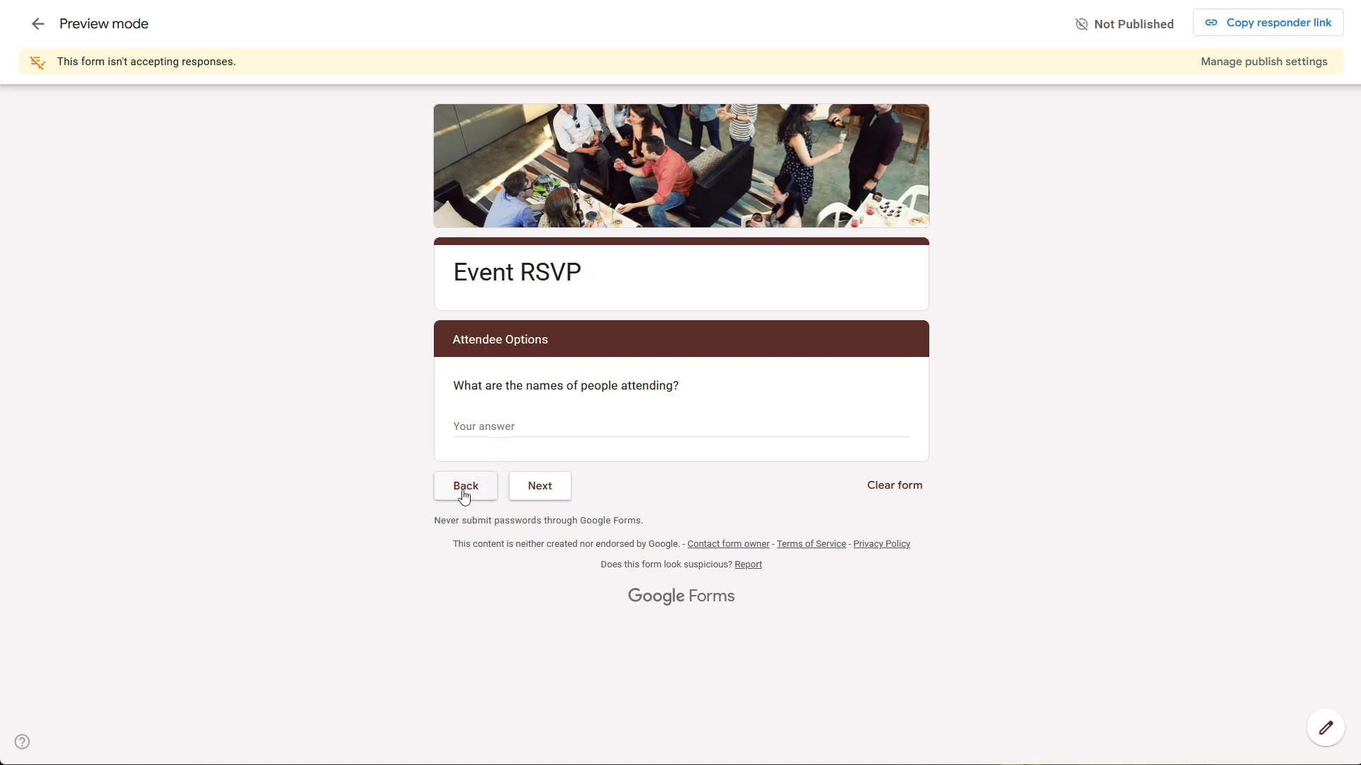
left_click(473, 492)
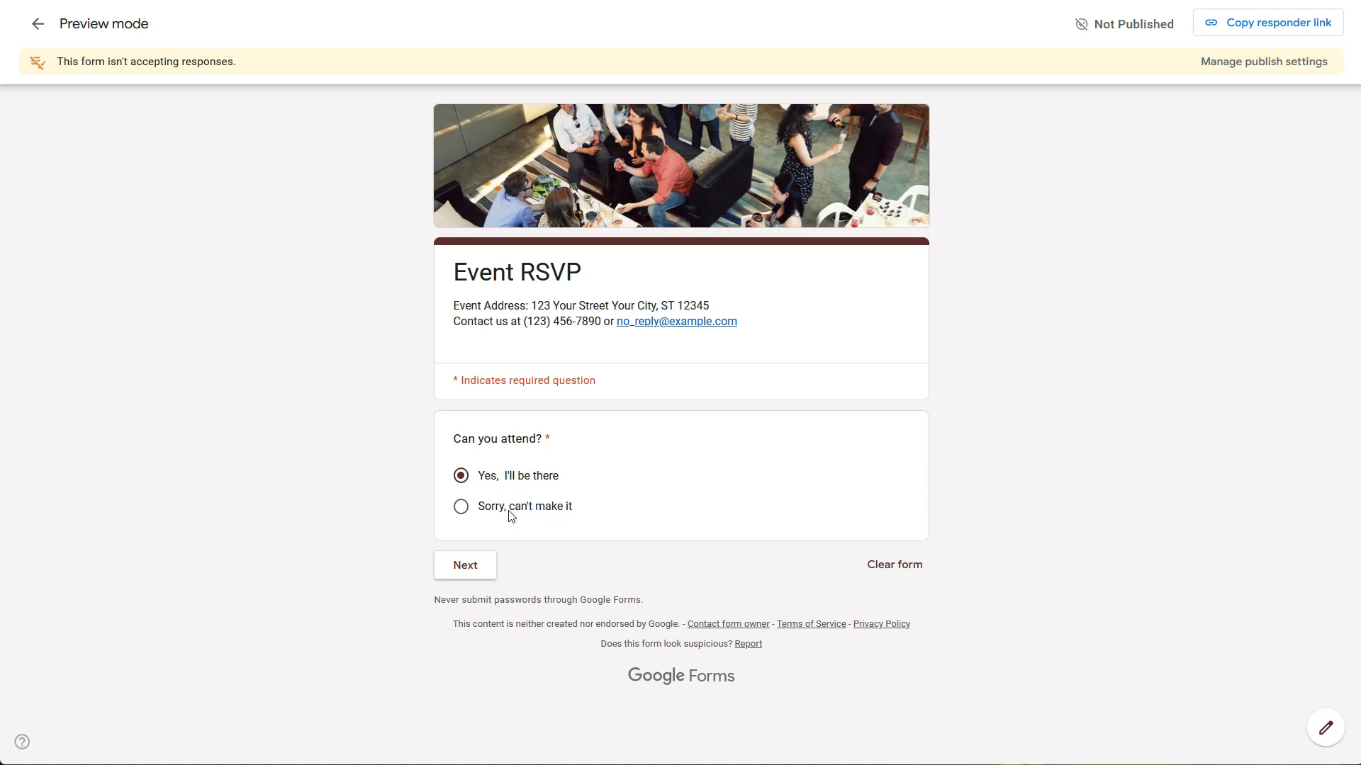
left_click(461, 507)
left_click(476, 575)
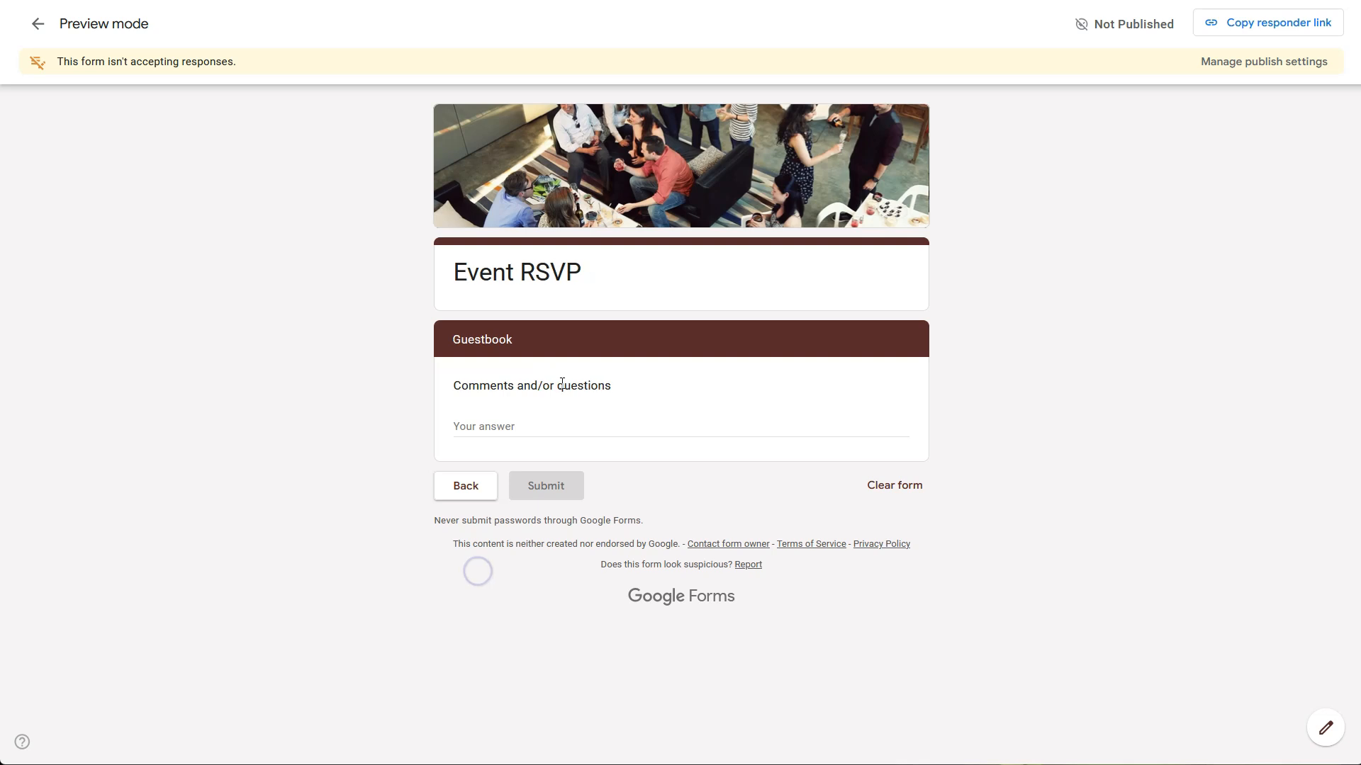